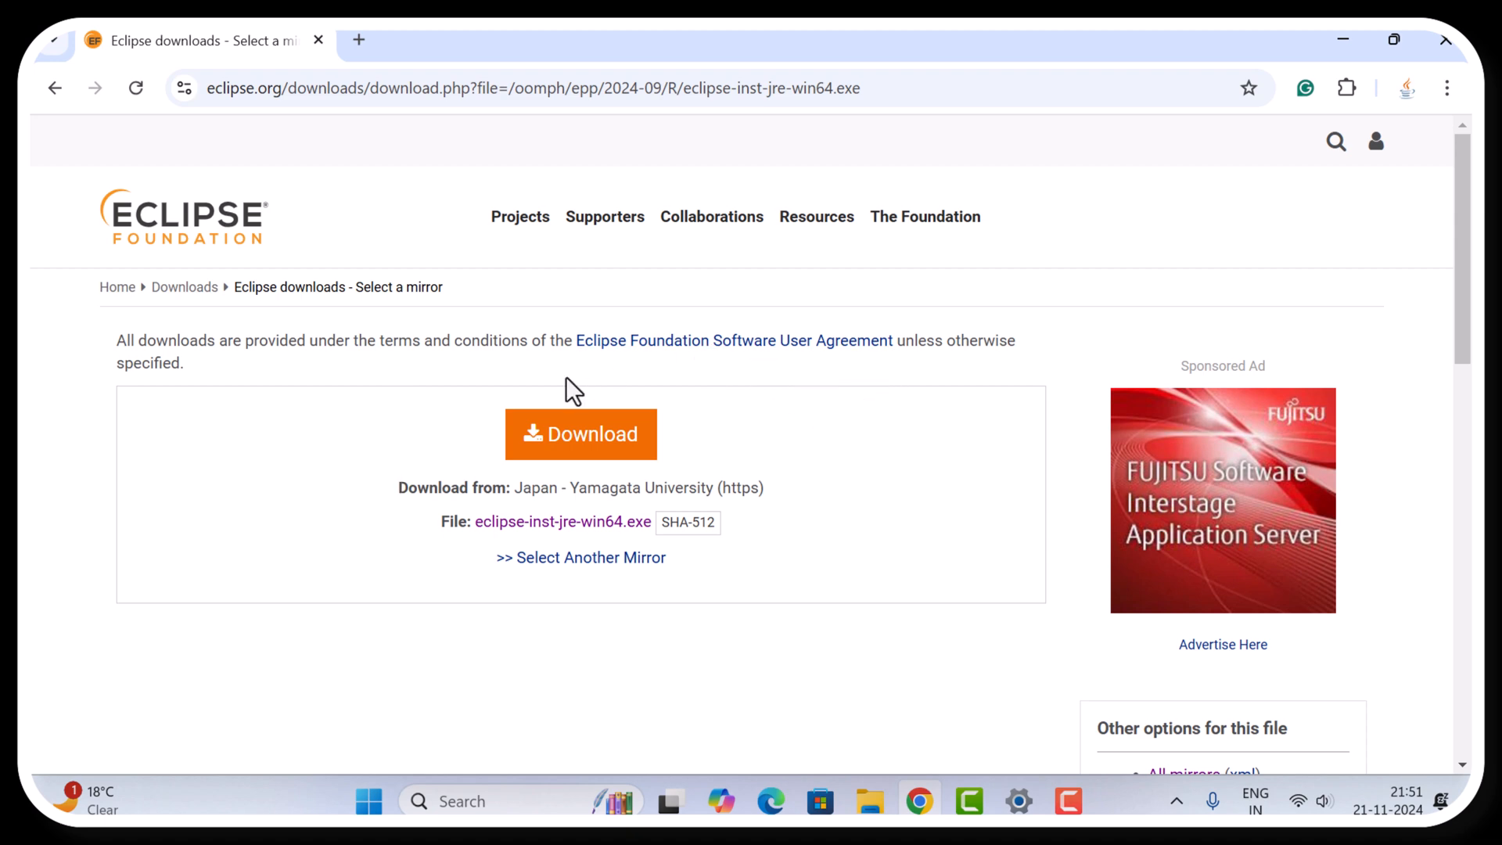
Download the Eclipse installer eclipse-inst-jre-win64.exe from the selected mirror and run it
{"action": "left_click", "coordinate": [575, 447]}
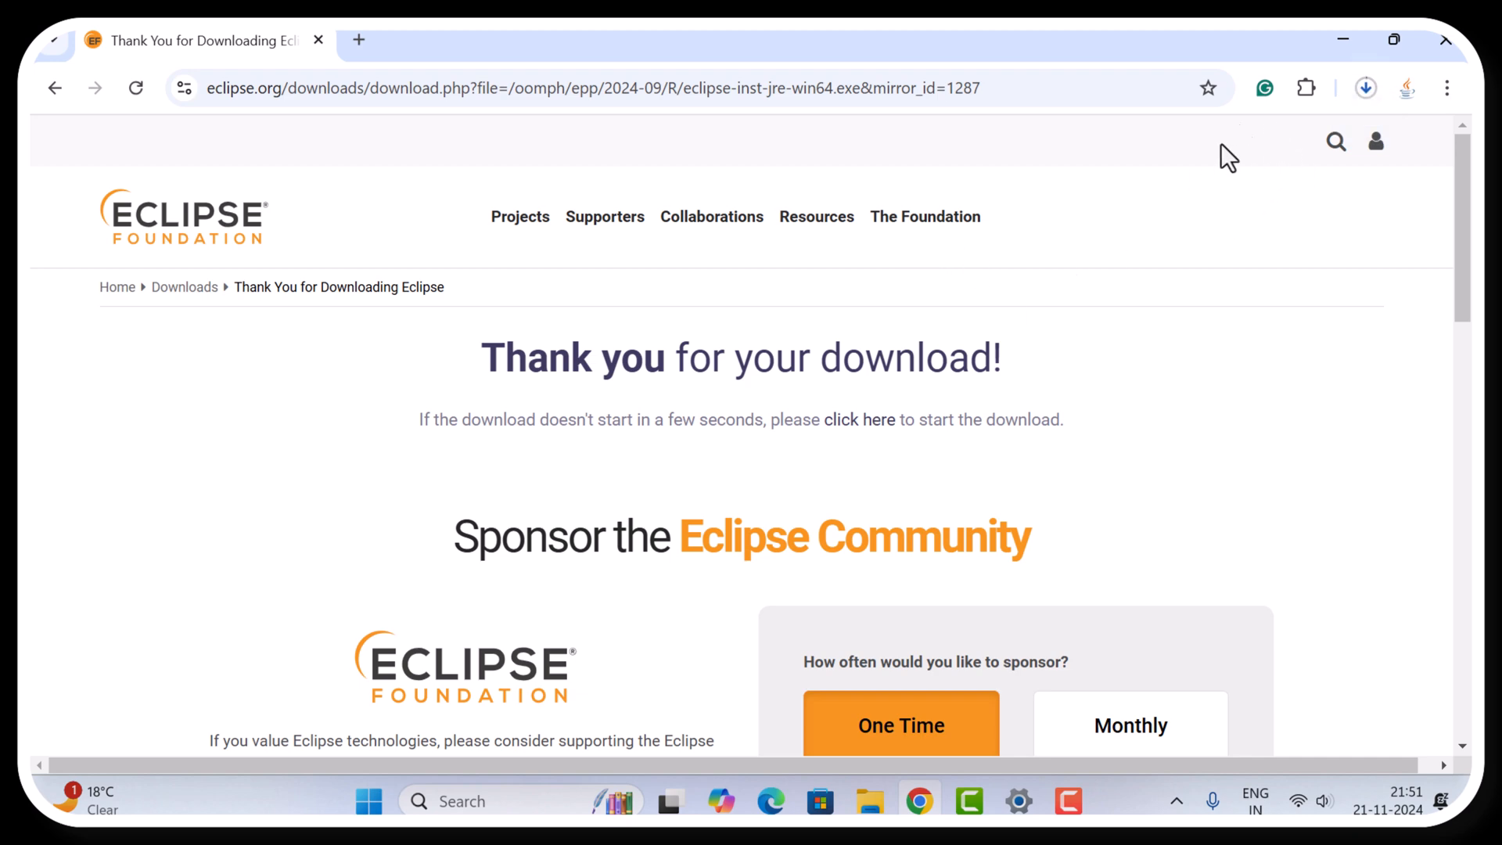
{"action": "left_click_drag", "start_coordinate": [446, 359], "coordinate": [1051, 342]}
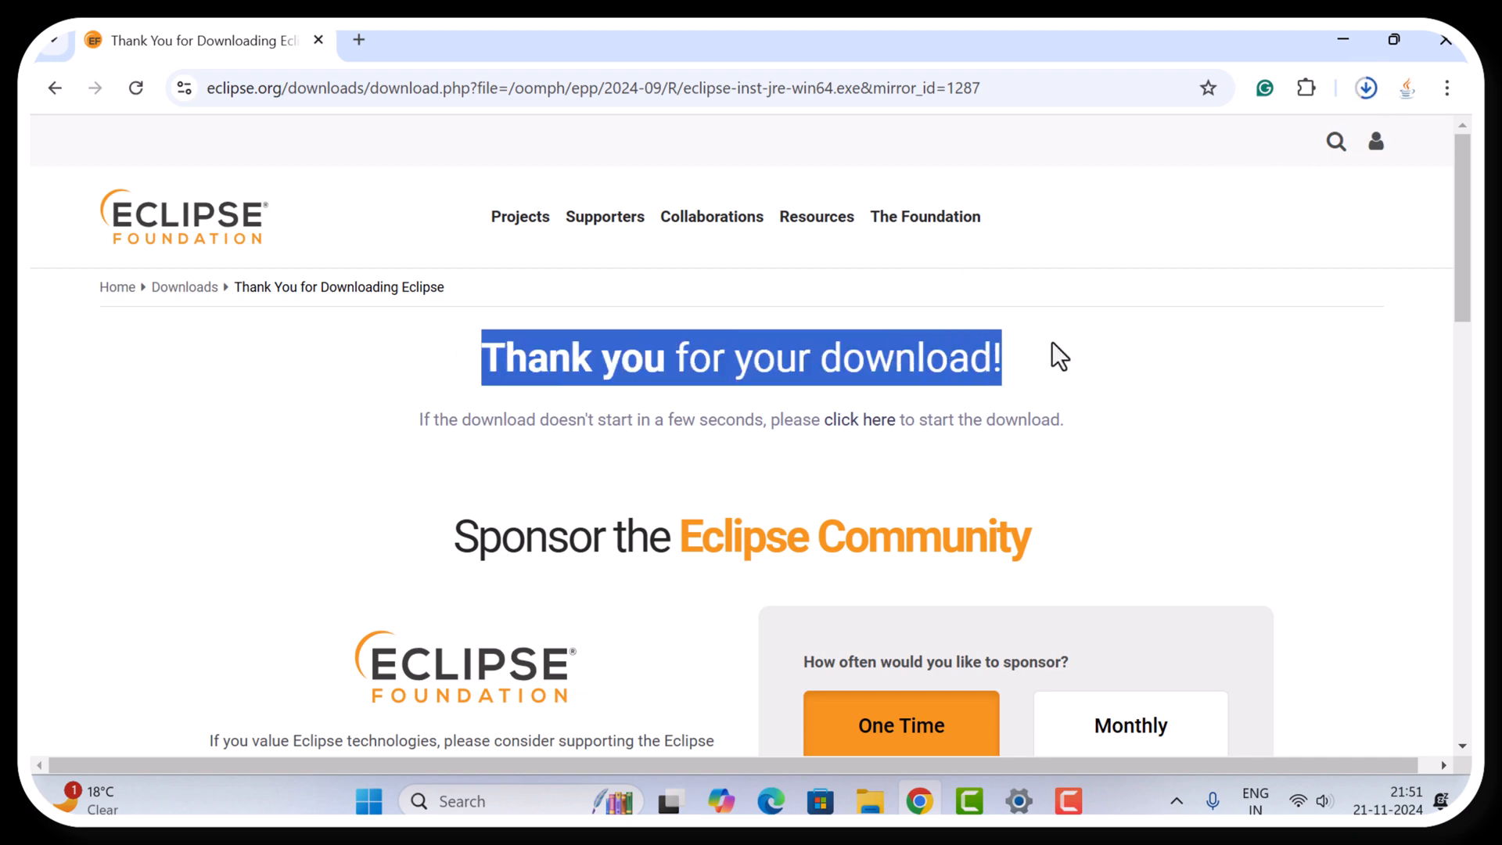
{"action": "left_click", "coordinate": [1368, 88]}
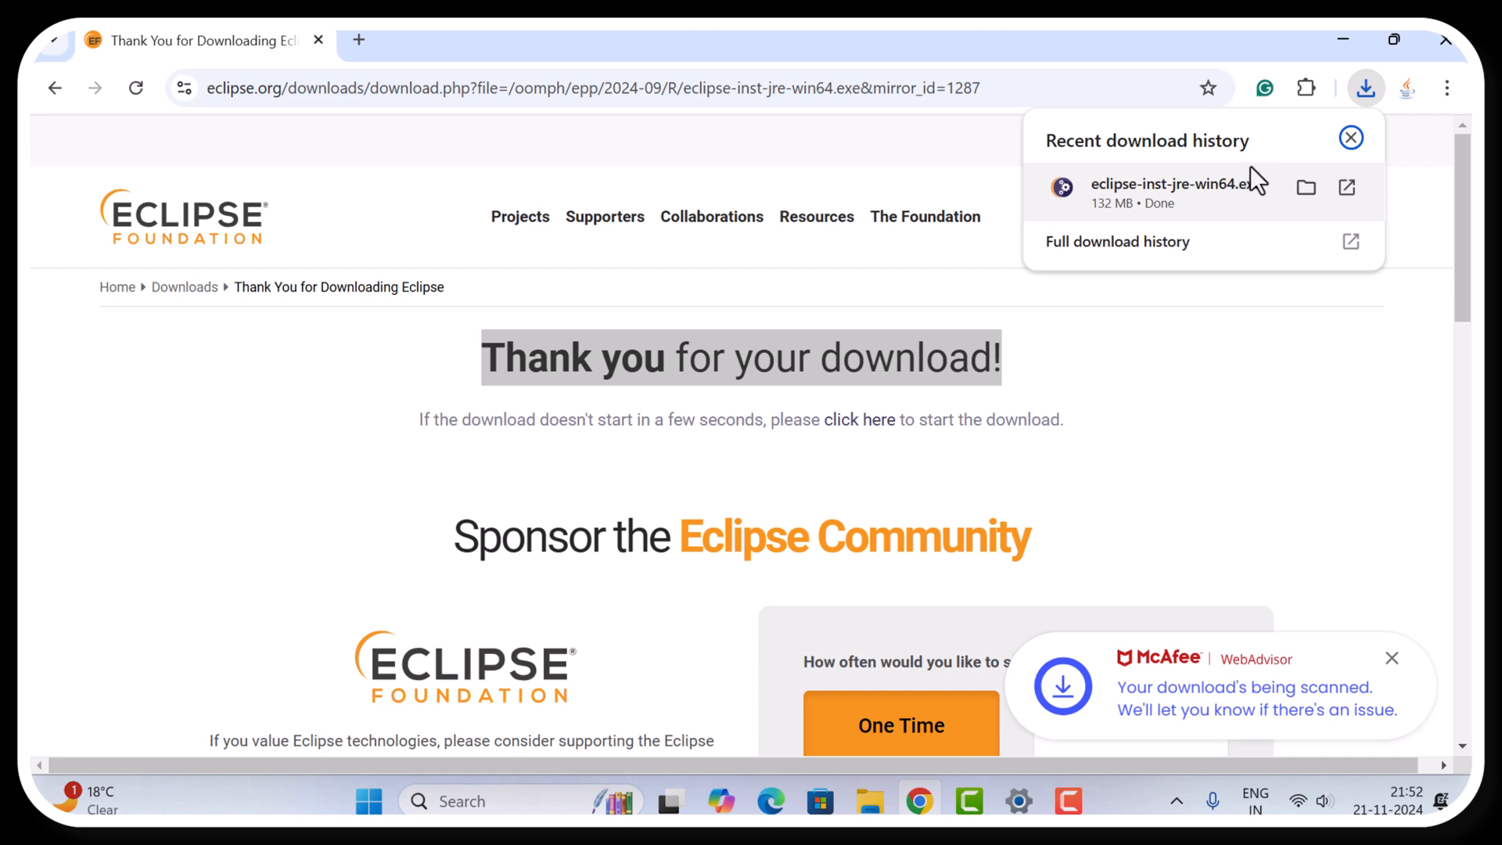
{"action": "left_click", "coordinate": [1185, 183]}
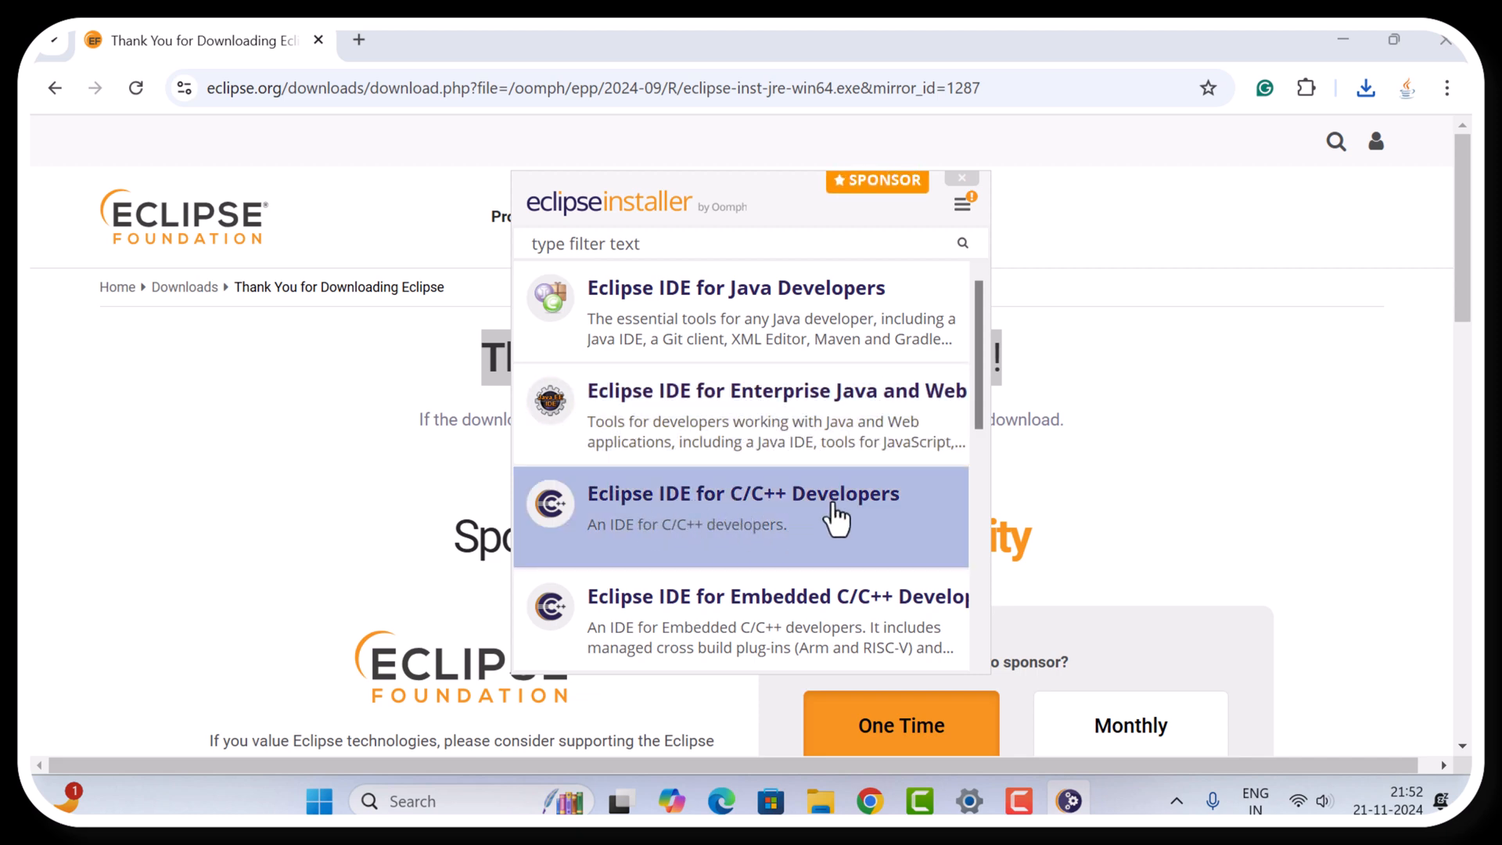
Choose Eclipse IDE for Java Developers as the package to install
{"action": "scroll", "coordinate": [834, 515], "scroll_direction": "down", "scroll_amount": 1}
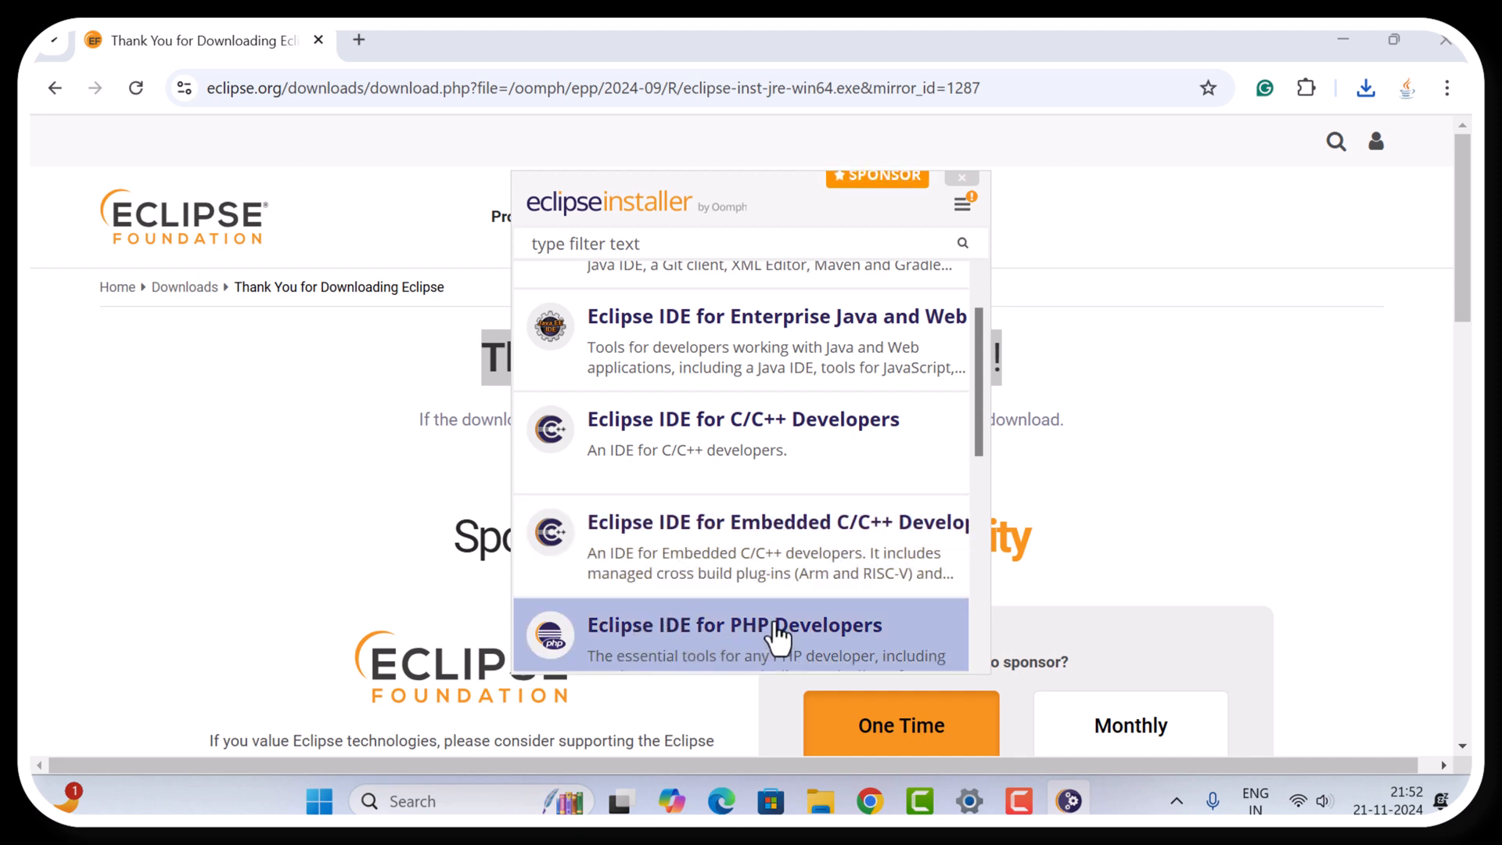
{"action": "scroll", "coordinate": [775, 638], "scroll_direction": "up", "scroll_amount": 1}
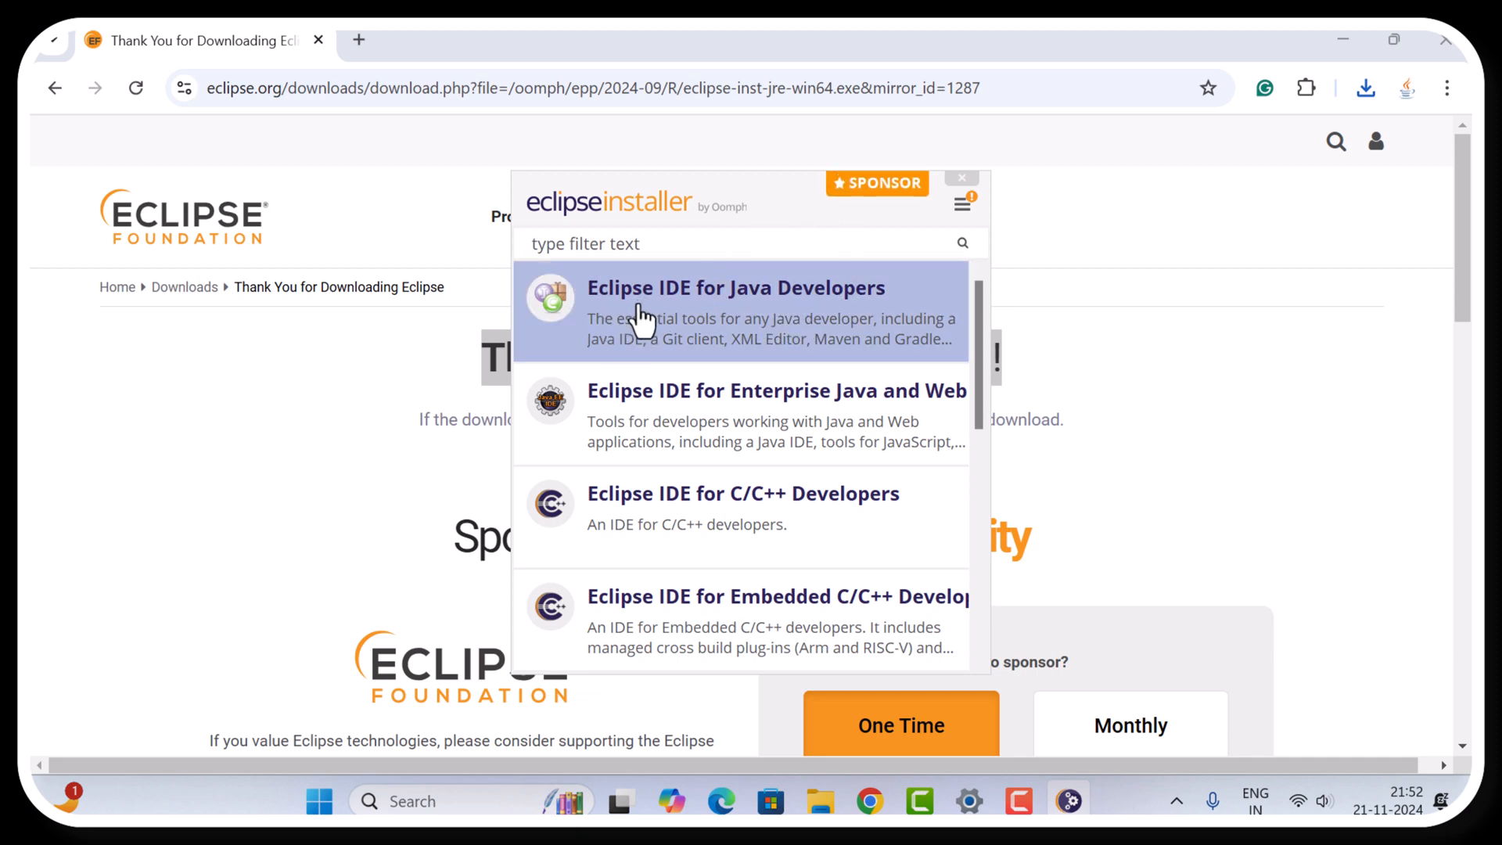
{"action": "left_click", "coordinate": [789, 297]}
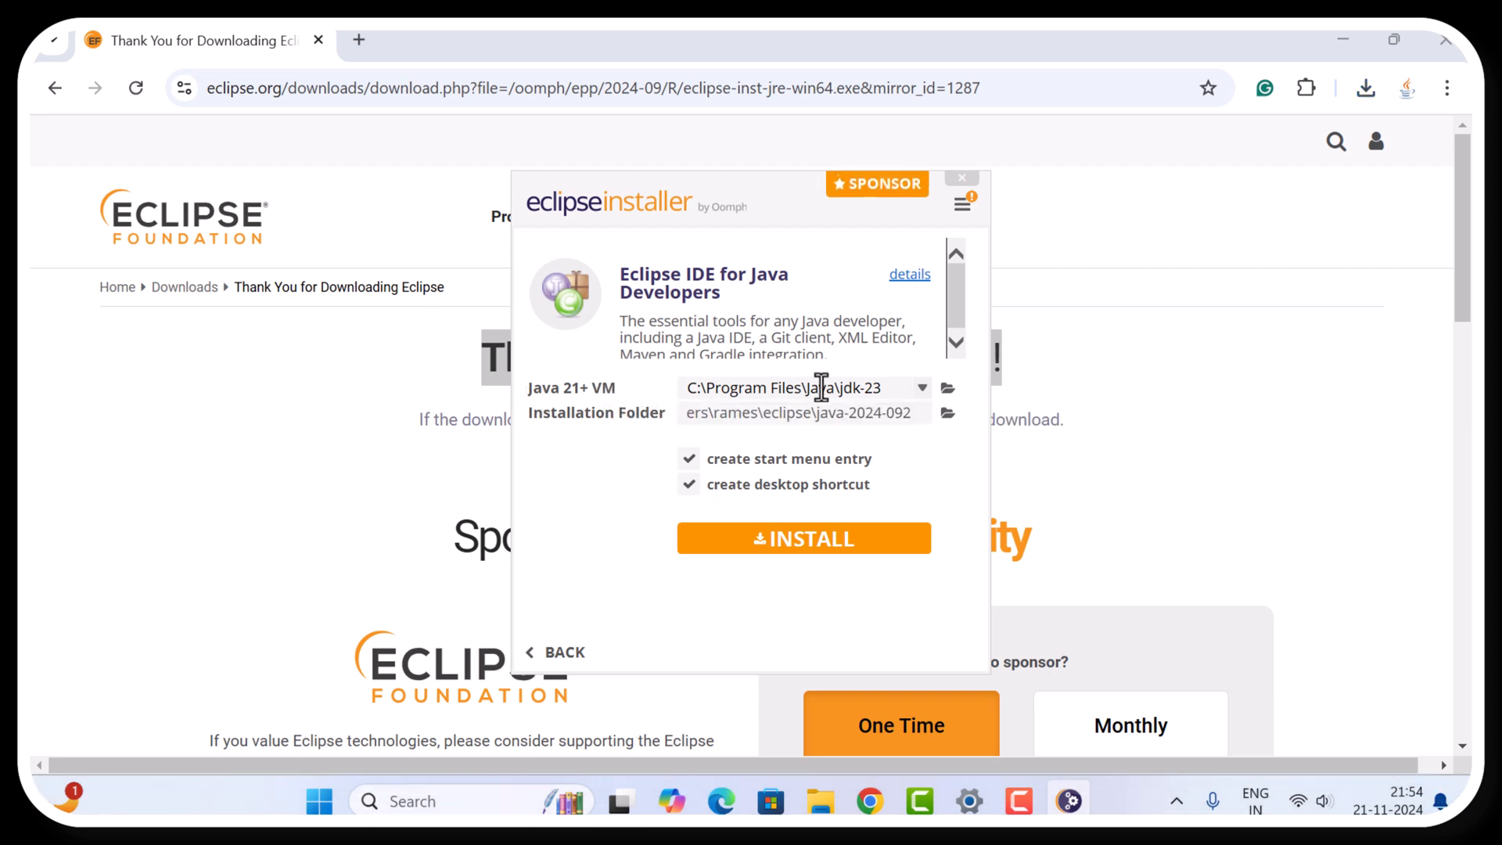
Examine the available Java 21+ VM choices and the location of the installation folder
{"action": "left_click", "coordinate": [921, 388]}
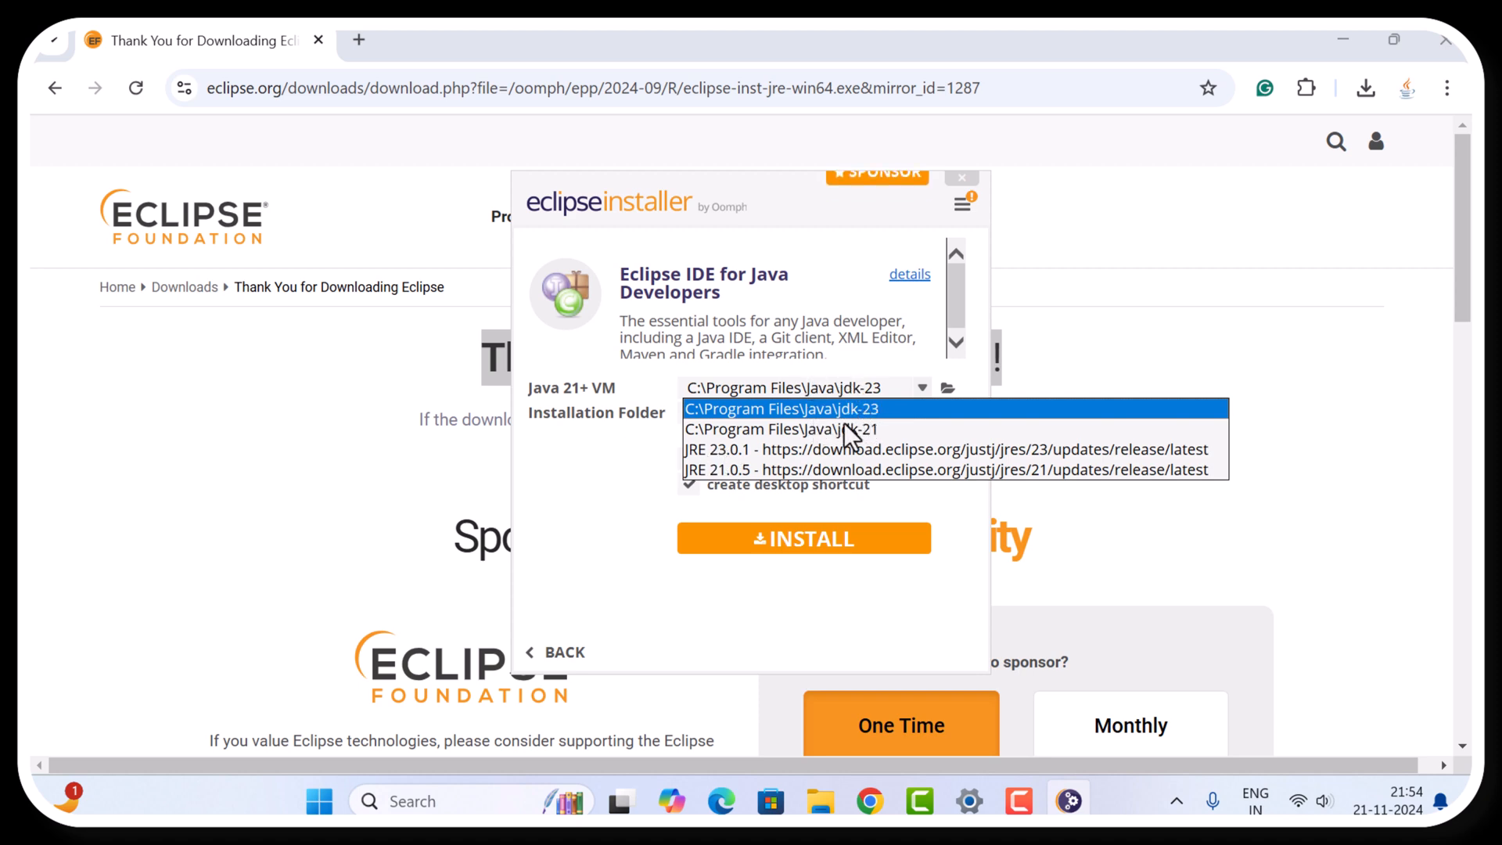
{"action": "left_click", "coordinate": [895, 359]}
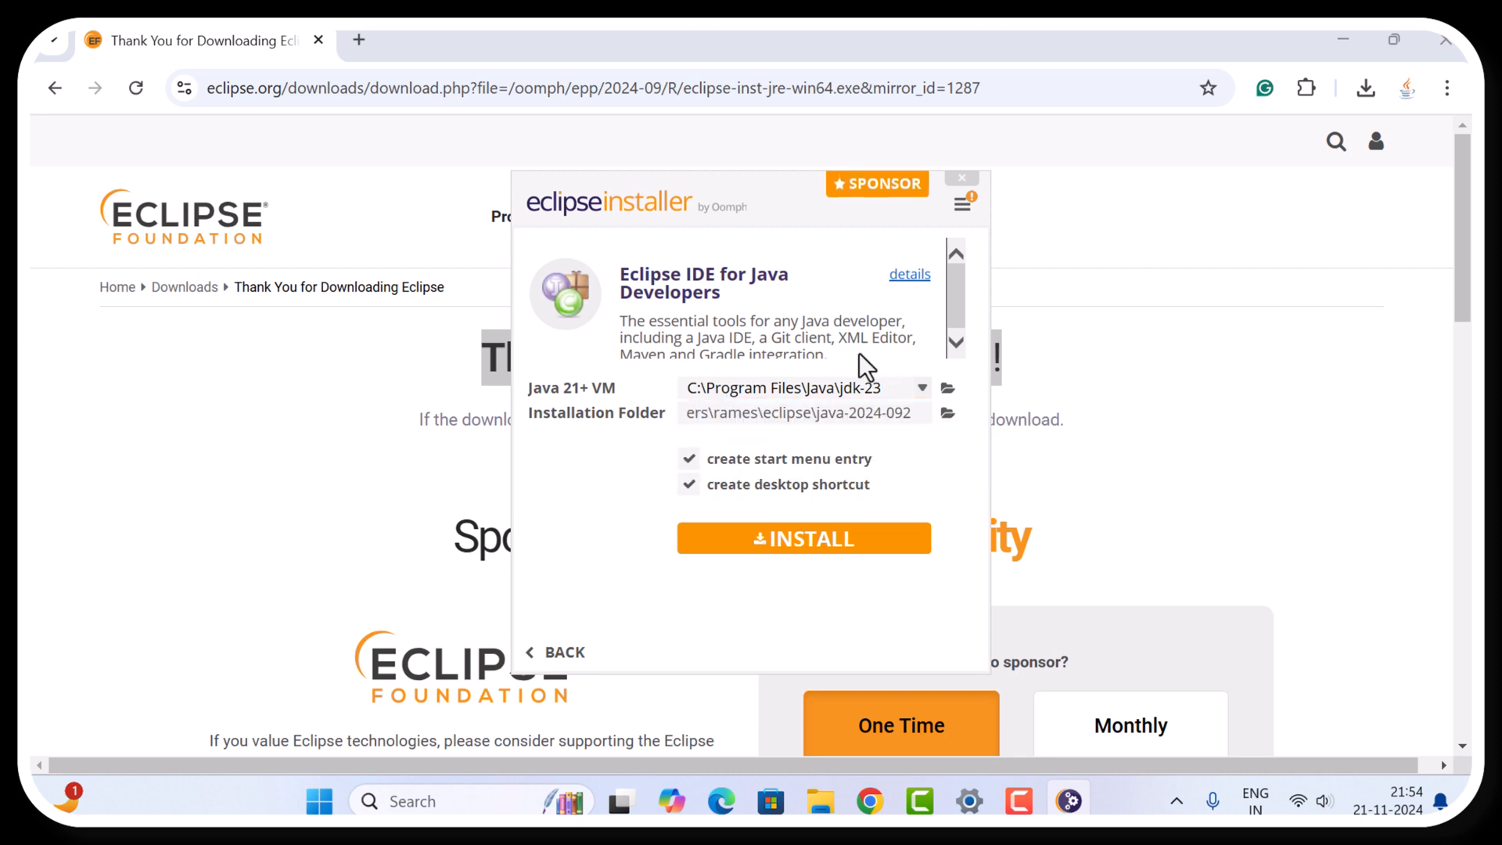
{"action": "left_click", "coordinate": [925, 390]}
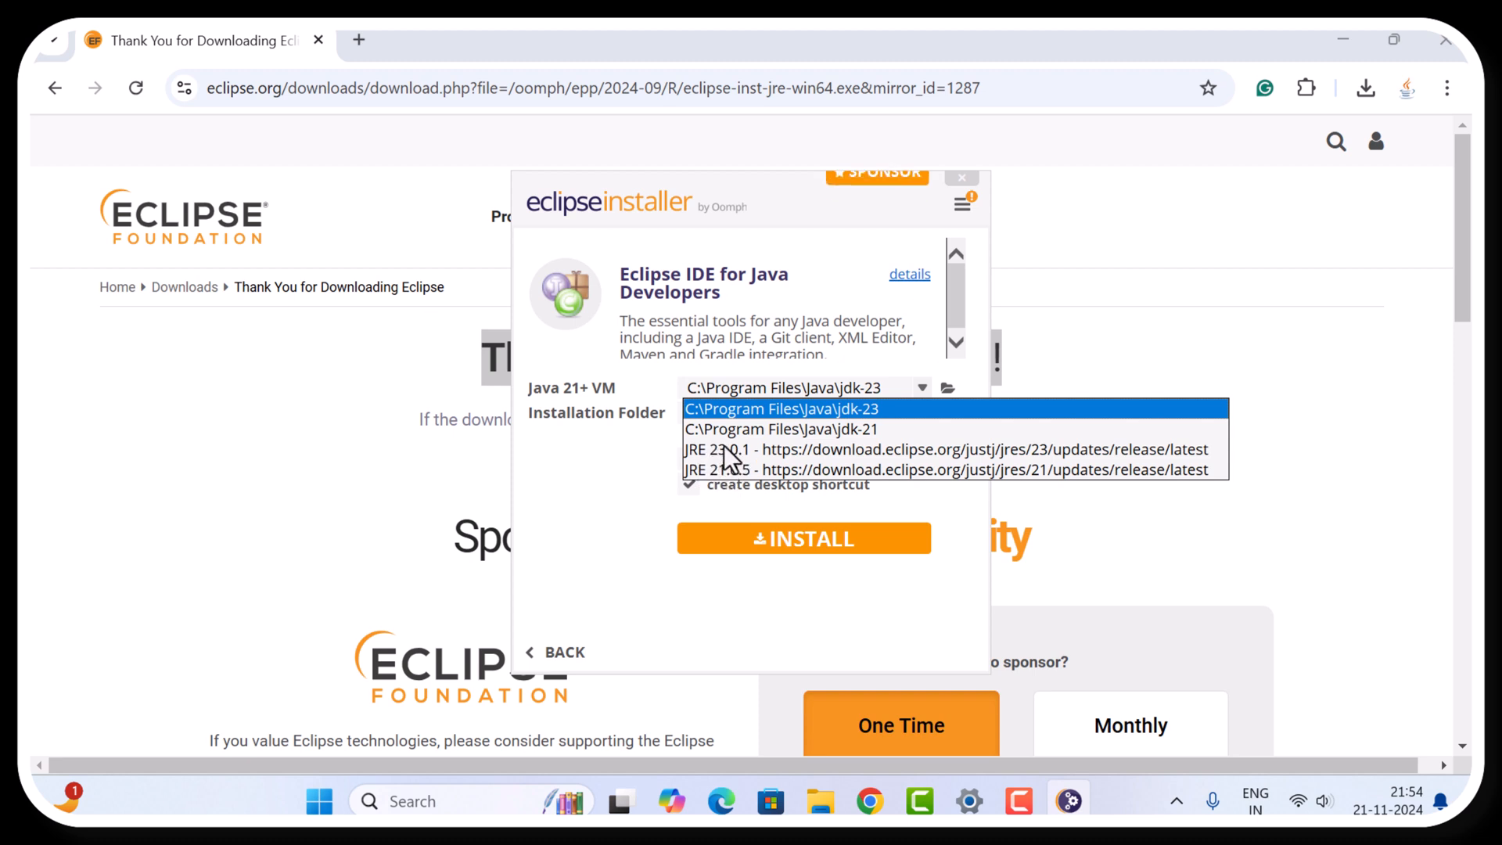
{"action": "left_click", "coordinate": [906, 354]}
{"action": "left_click_drag", "start_coordinate": [766, 412], "coordinate": [924, 417]}
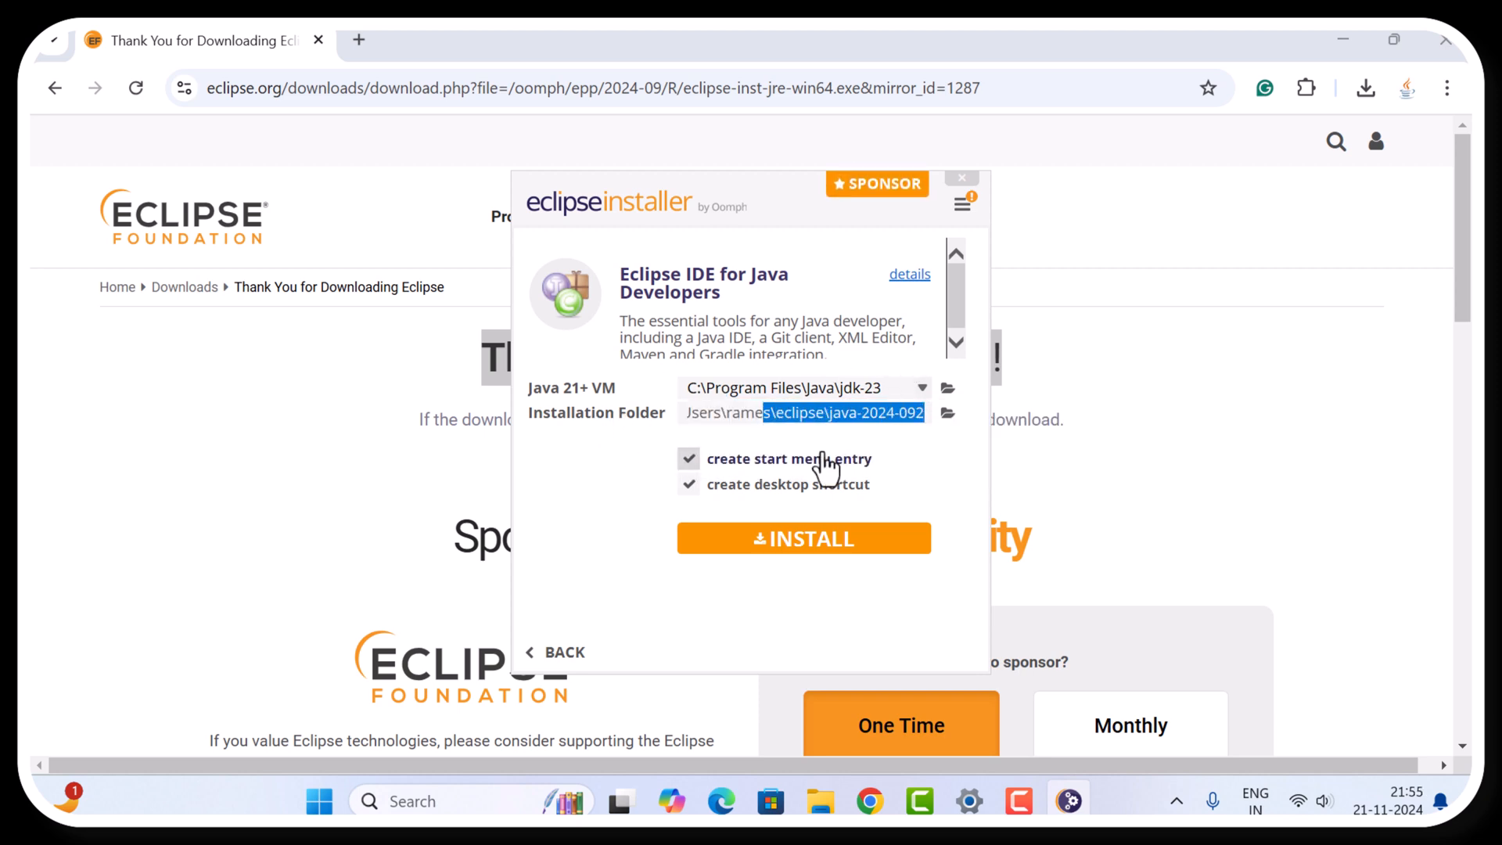
{"action": "left_click", "coordinate": [947, 413]}
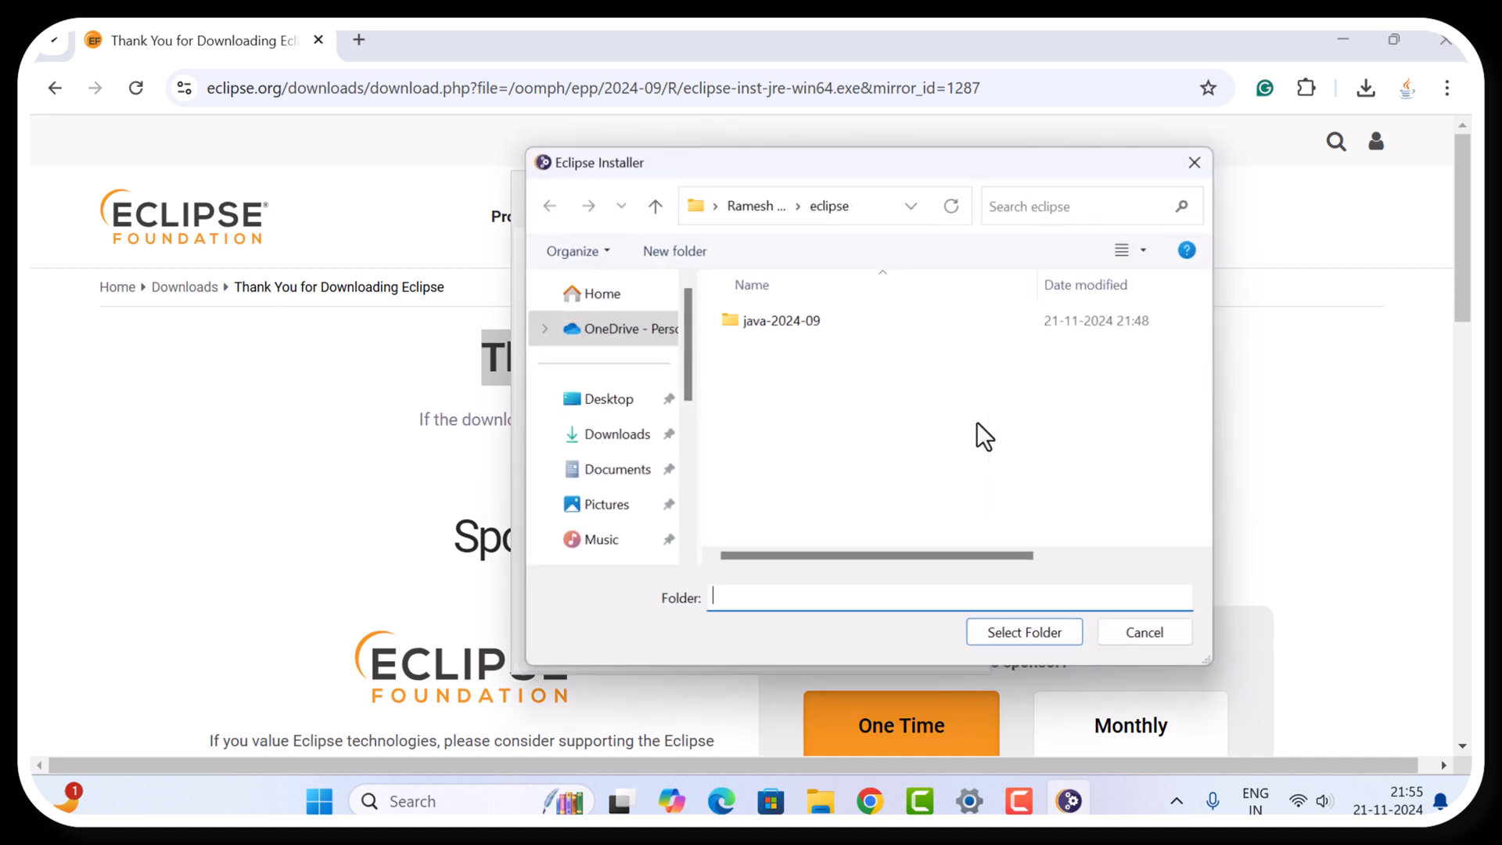
{"action": "left_click", "coordinate": [1156, 641]}
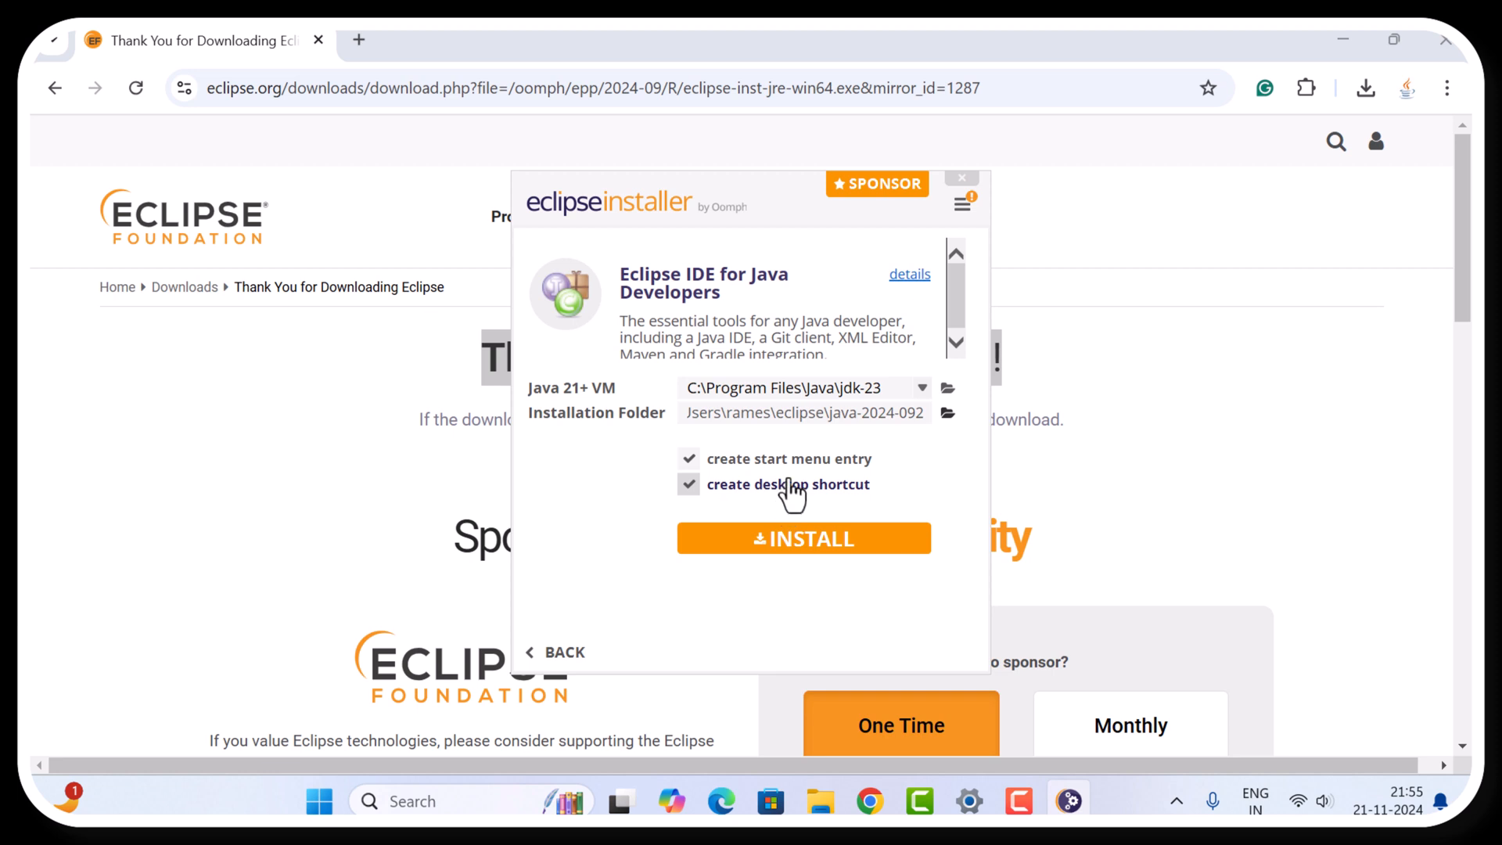
Install Eclipse IDE for Java Developers, accepting the Eclipse Foundation Software User Agreement, and launch the installed IDE
{"action": "left_click", "coordinate": [811, 546]}
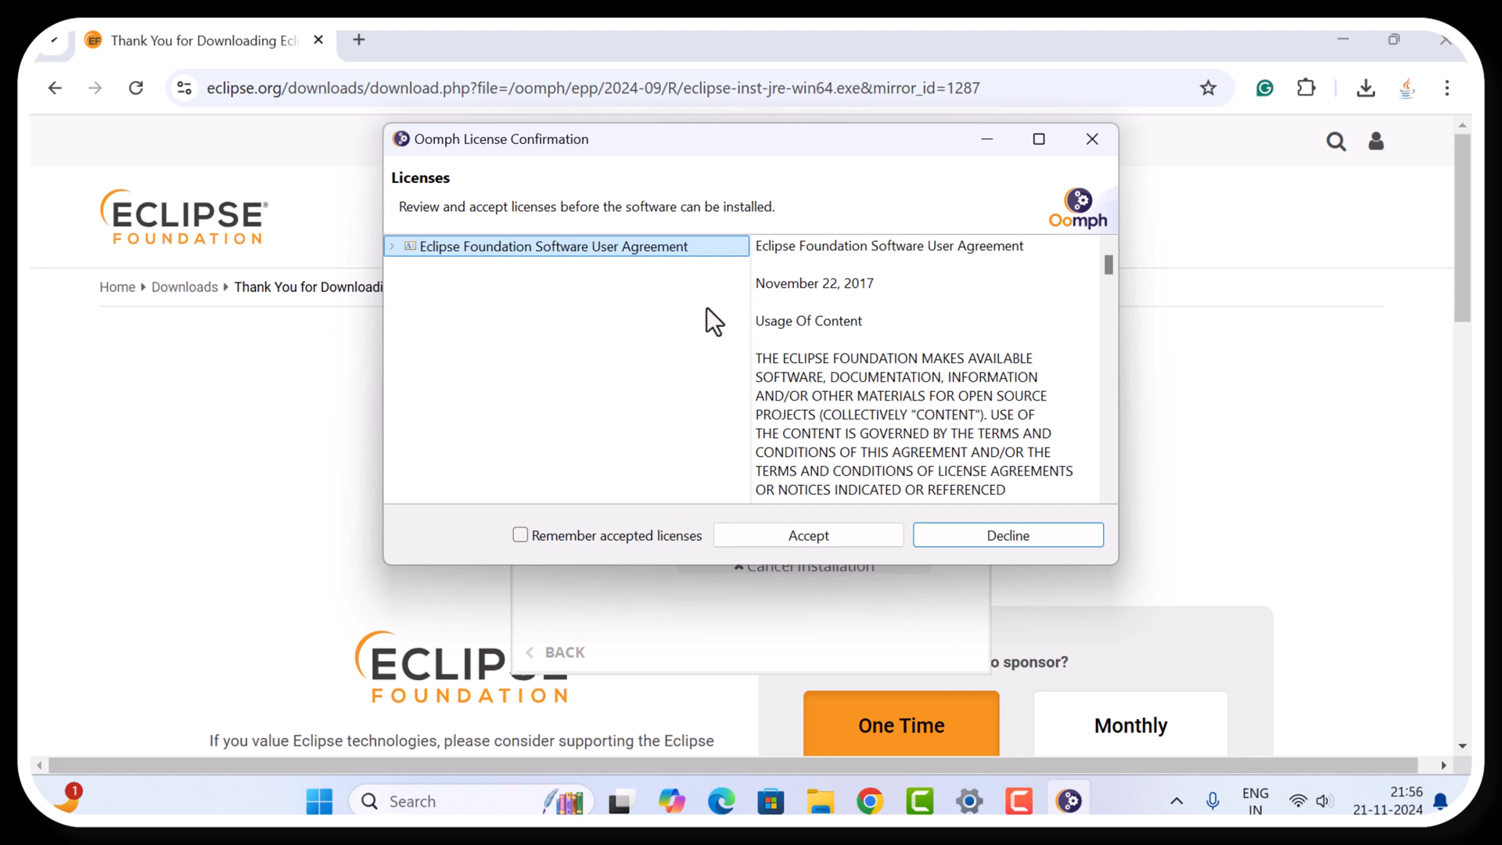
{"action": "left_click", "coordinate": [806, 534]}
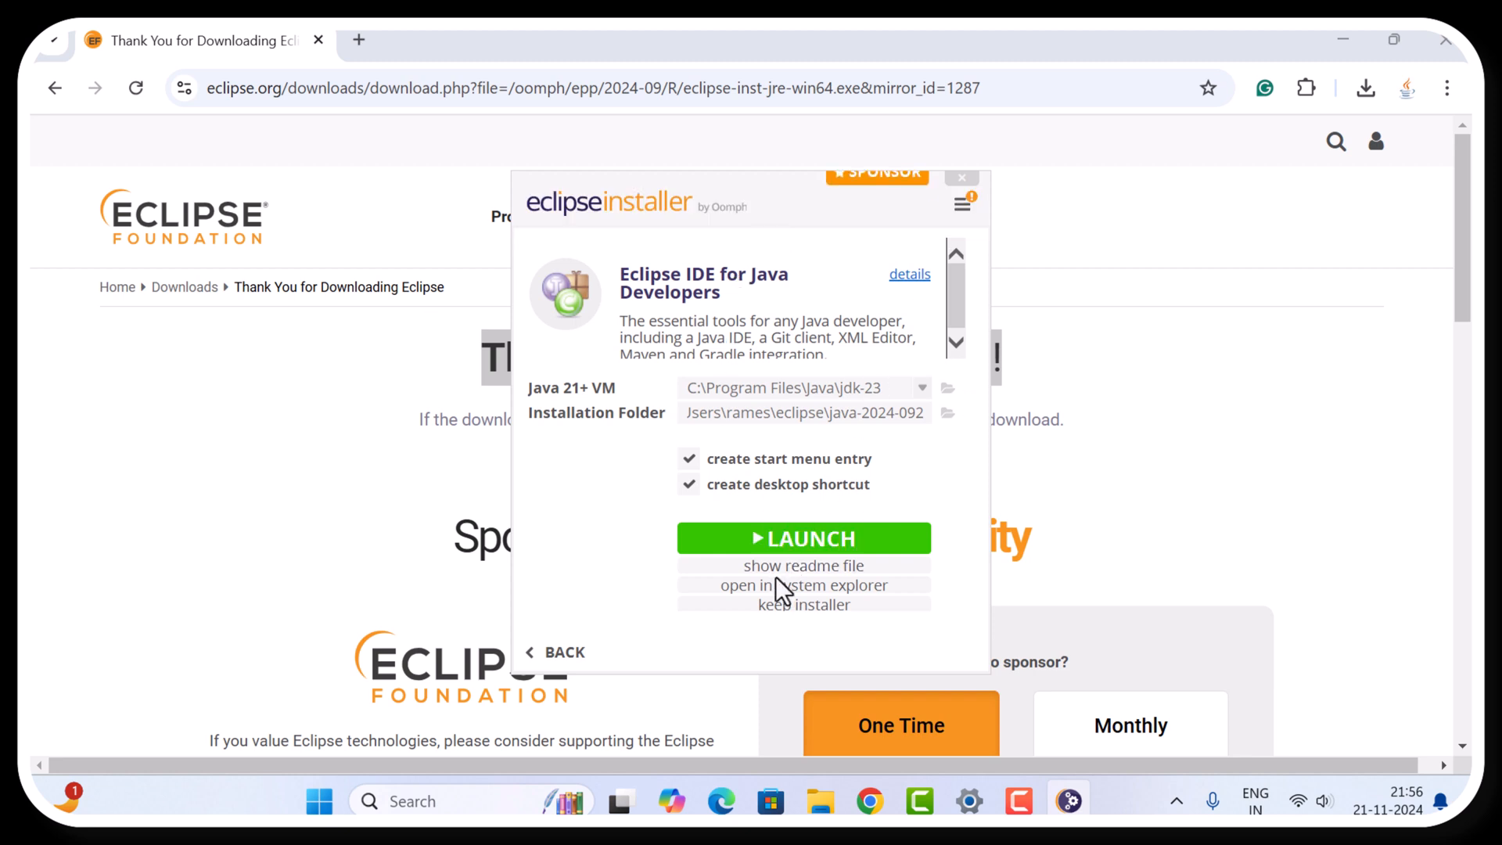
{"action": "left_click", "coordinate": [826, 544]}
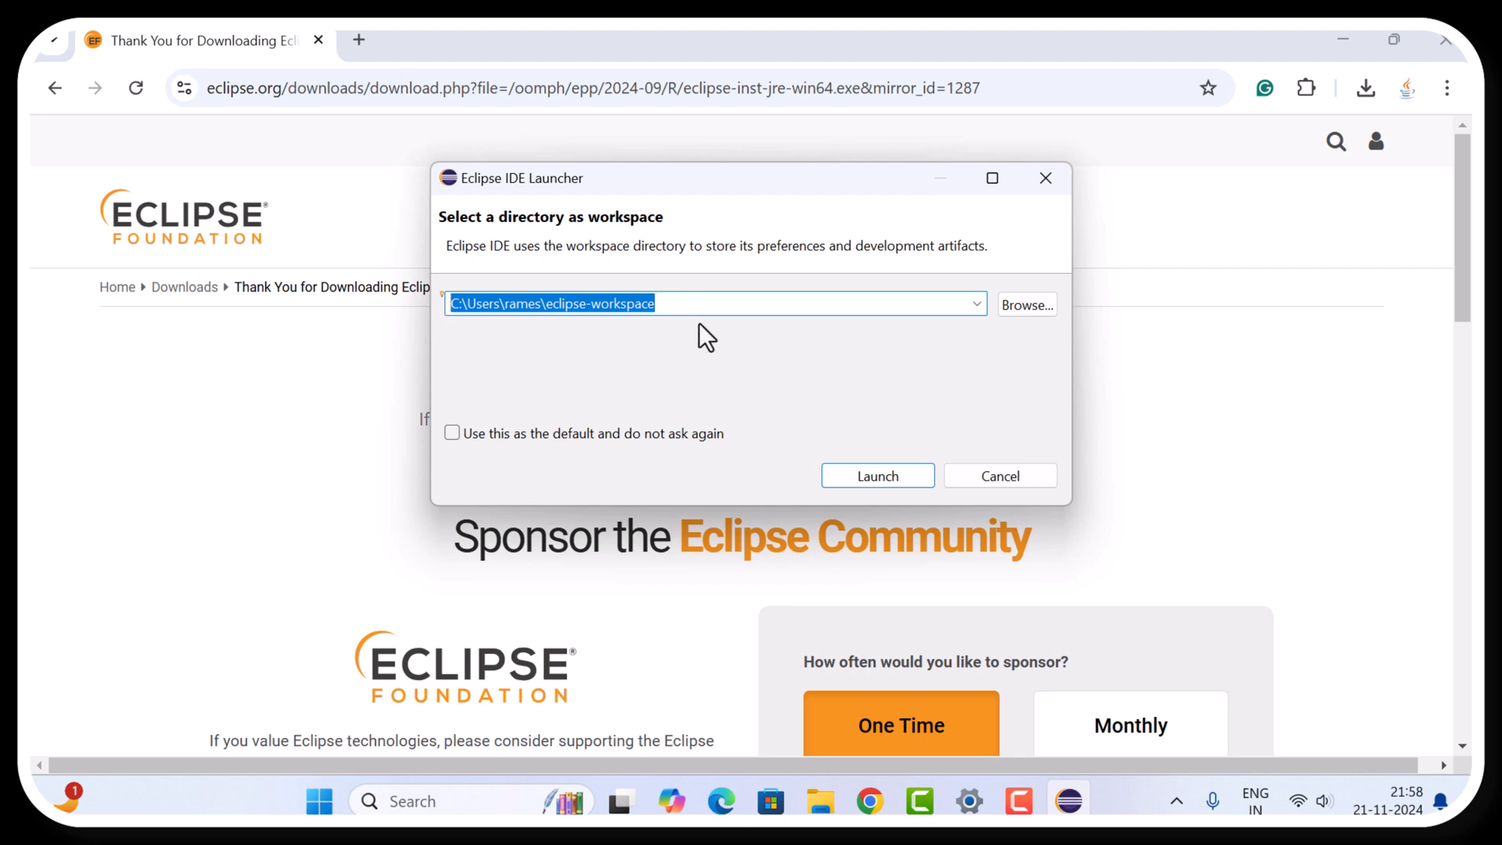
{"action": "left_click", "coordinate": [1014, 311]}
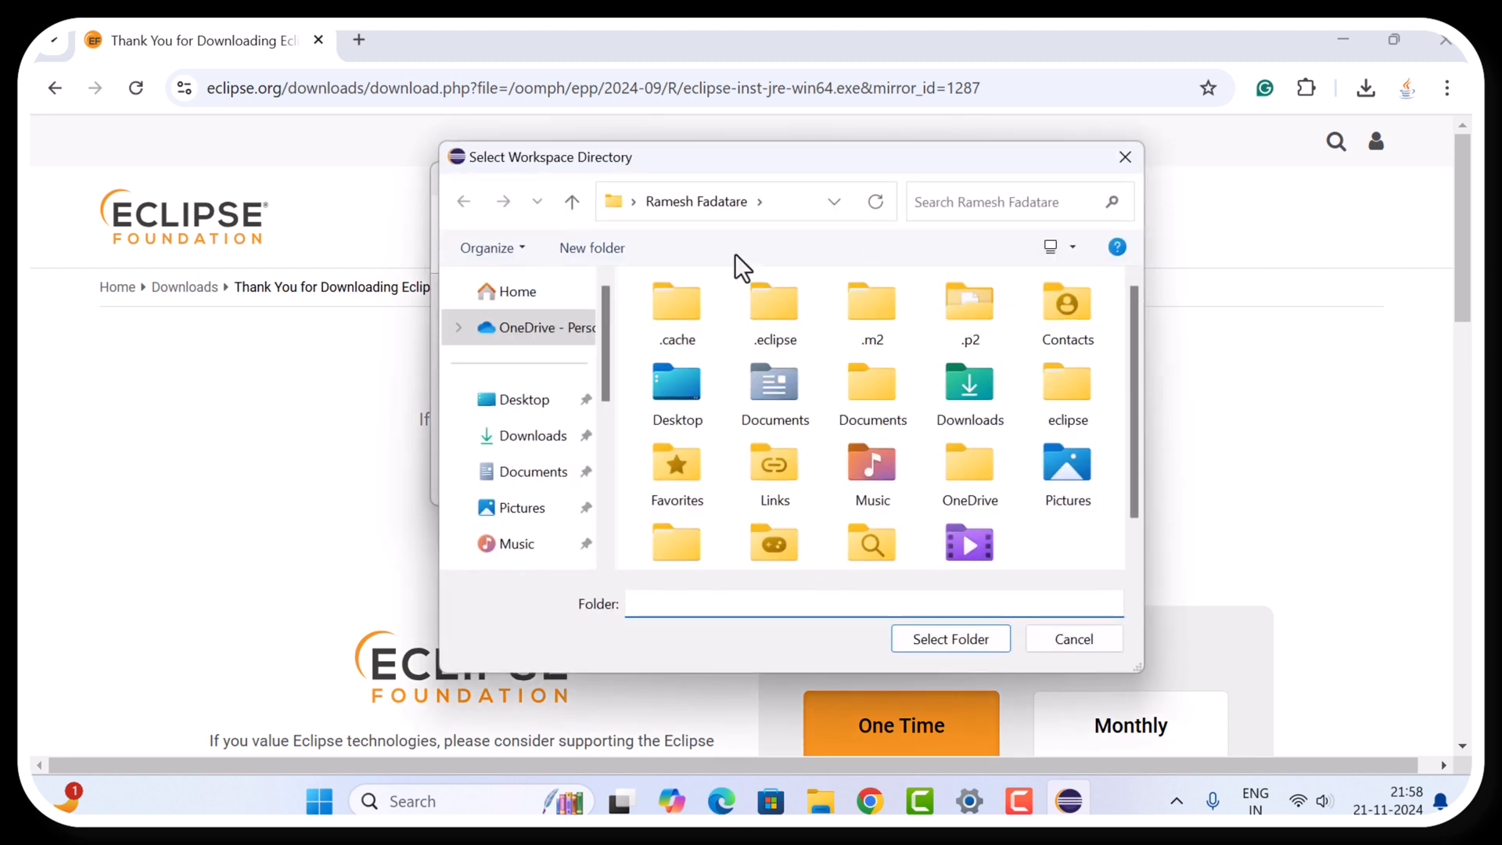
{"action": "scroll", "coordinate": [532, 461], "scroll_direction": "down", "scroll_amount": 3}
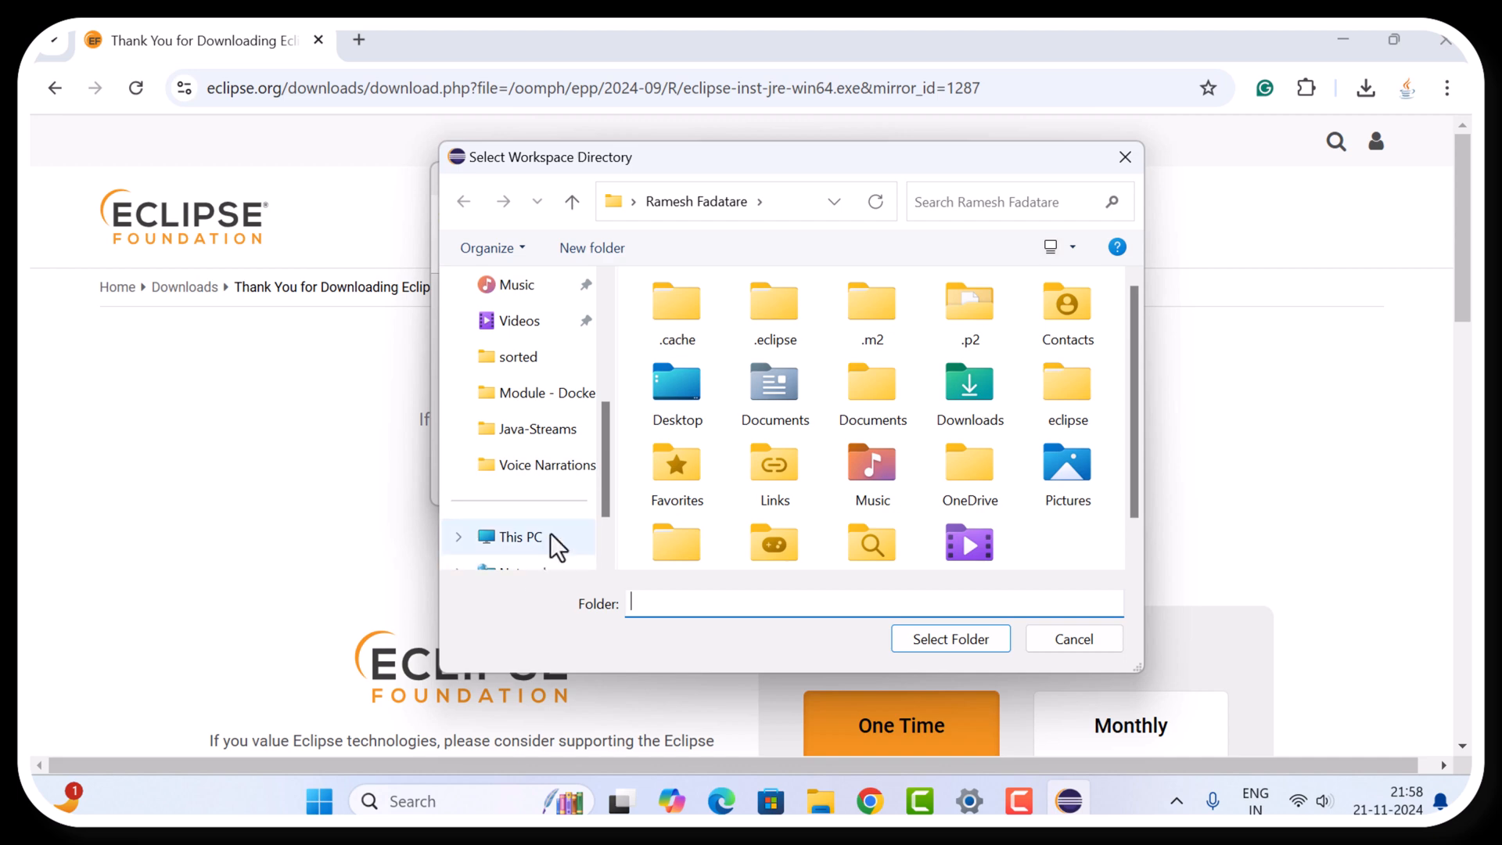
{"action": "left_click", "coordinate": [547, 536]}
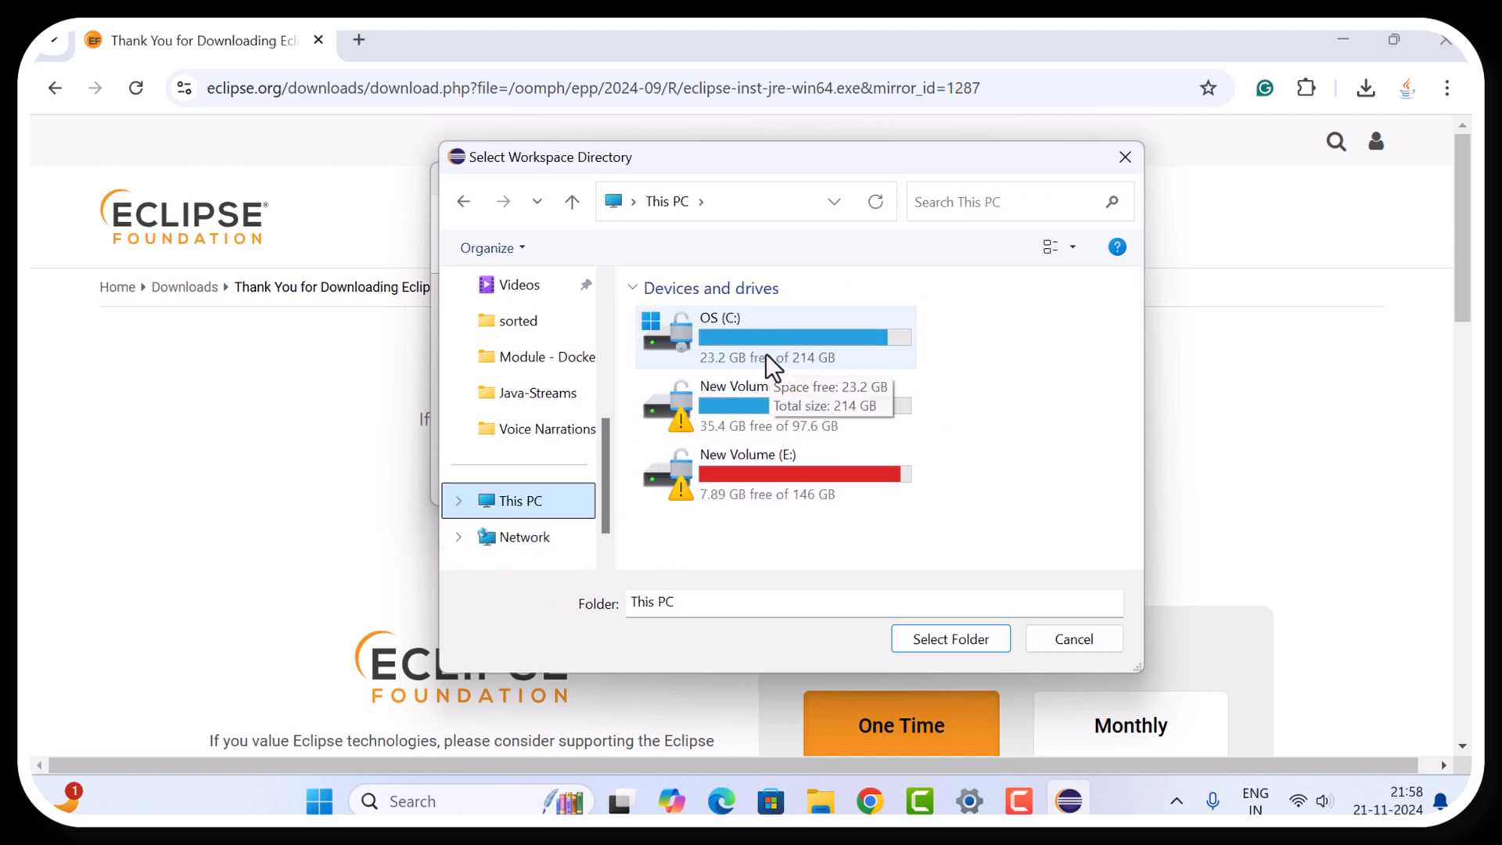
{"action": "left_click", "coordinate": [1075, 639]}
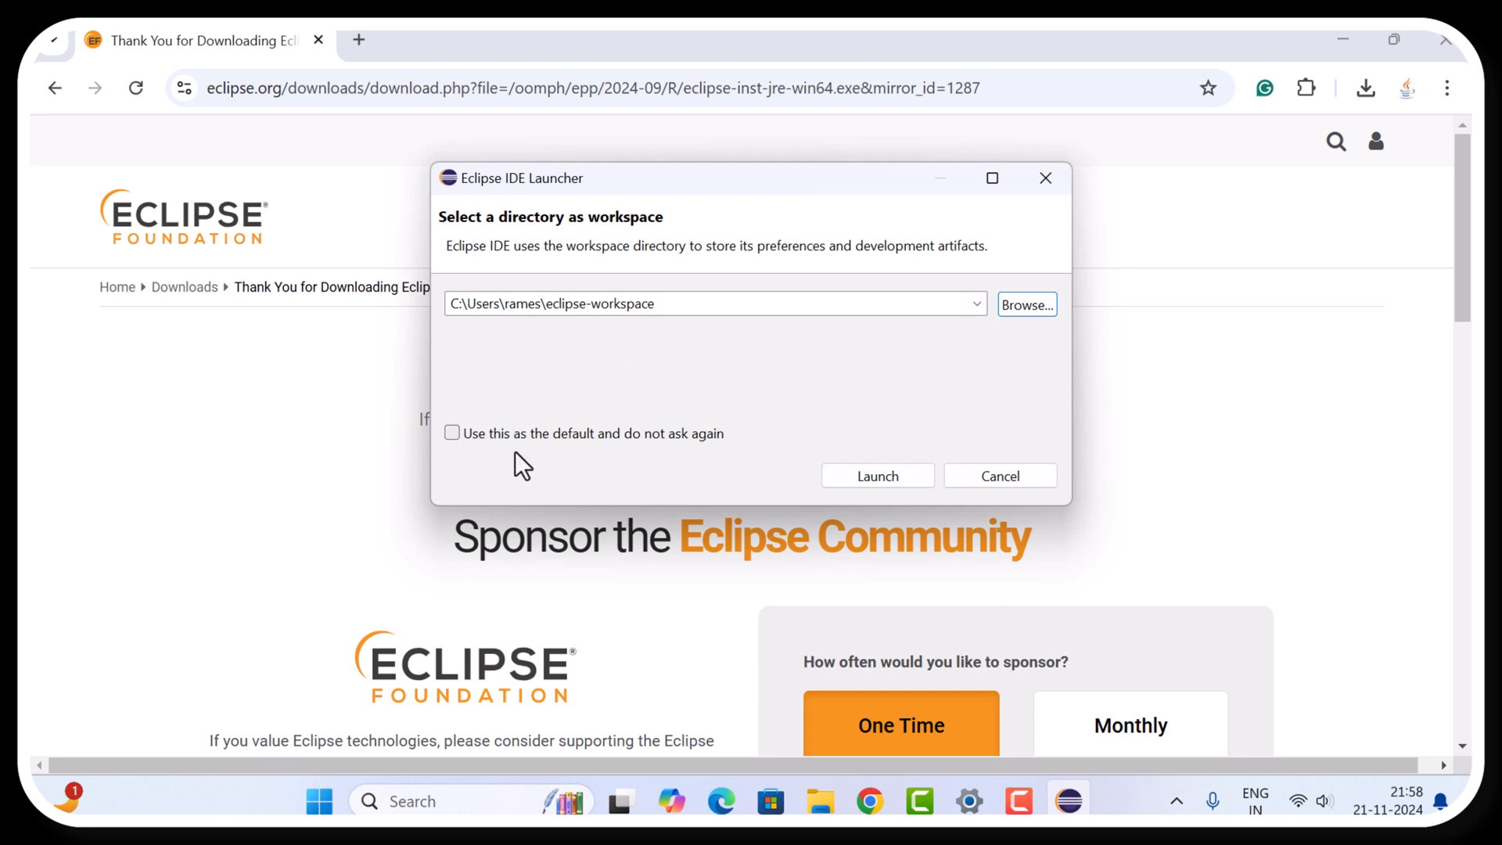
Launch the IDE with the proposed eclipse-workspace directory as the default, then maximize its window and close the Welcome page
{"action": "left_click", "coordinate": [452, 433]}
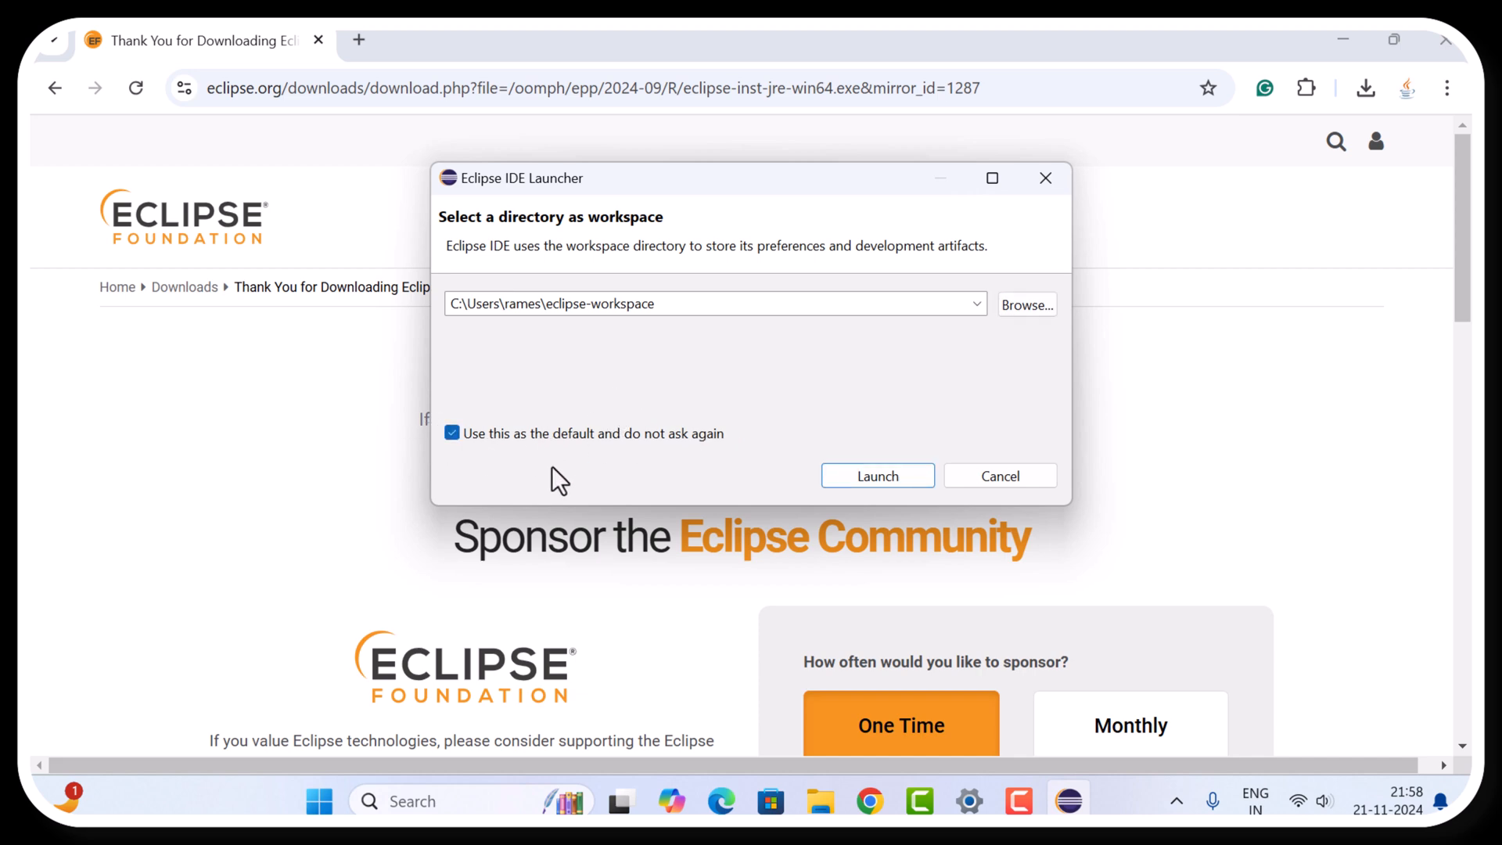
{"action": "left_click", "coordinate": [878, 476]}
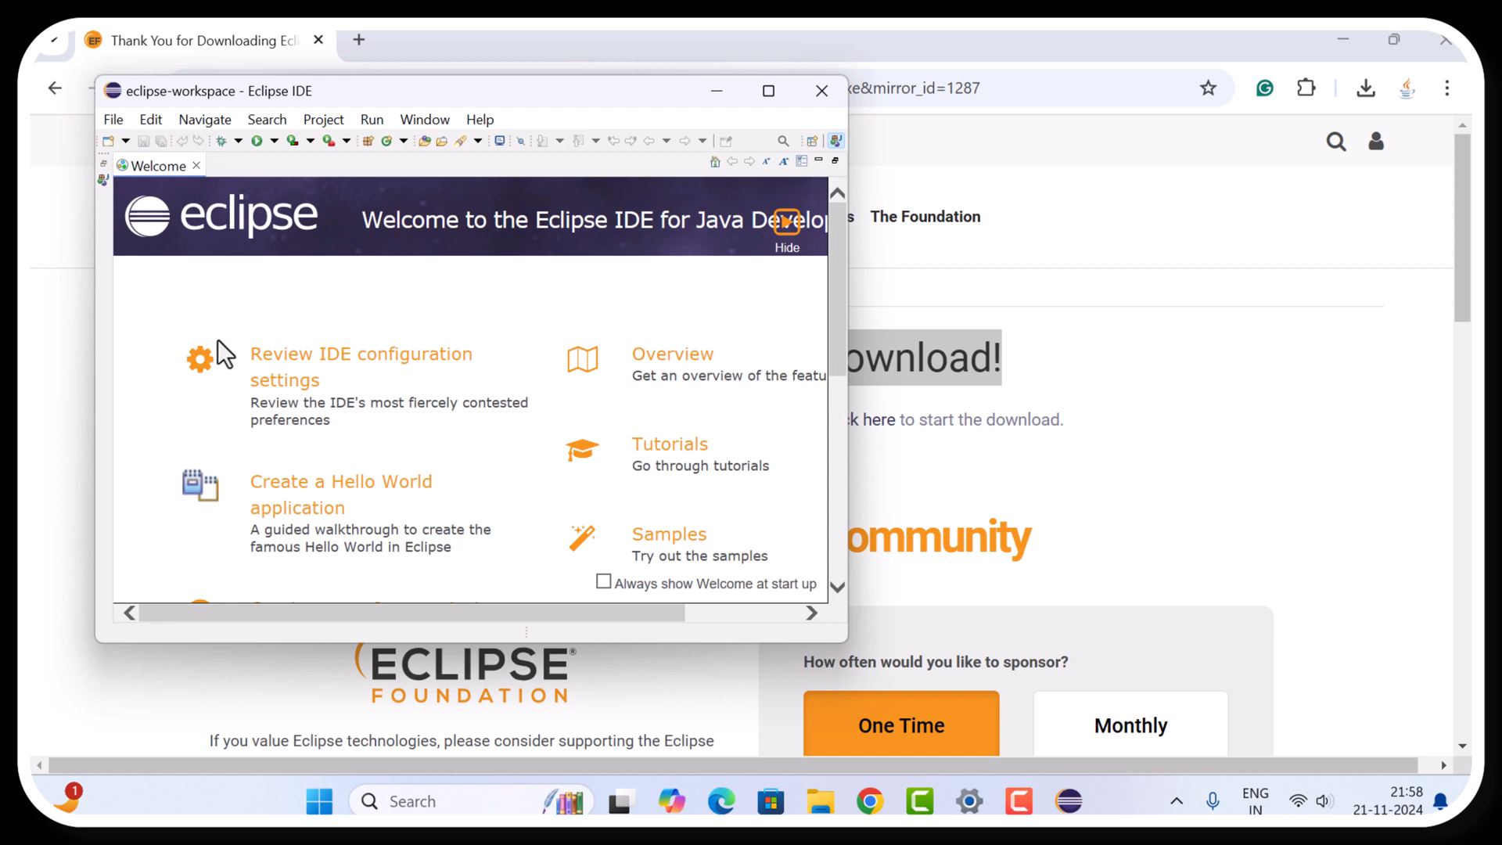
{"action": "left_click", "coordinate": [769, 91]}
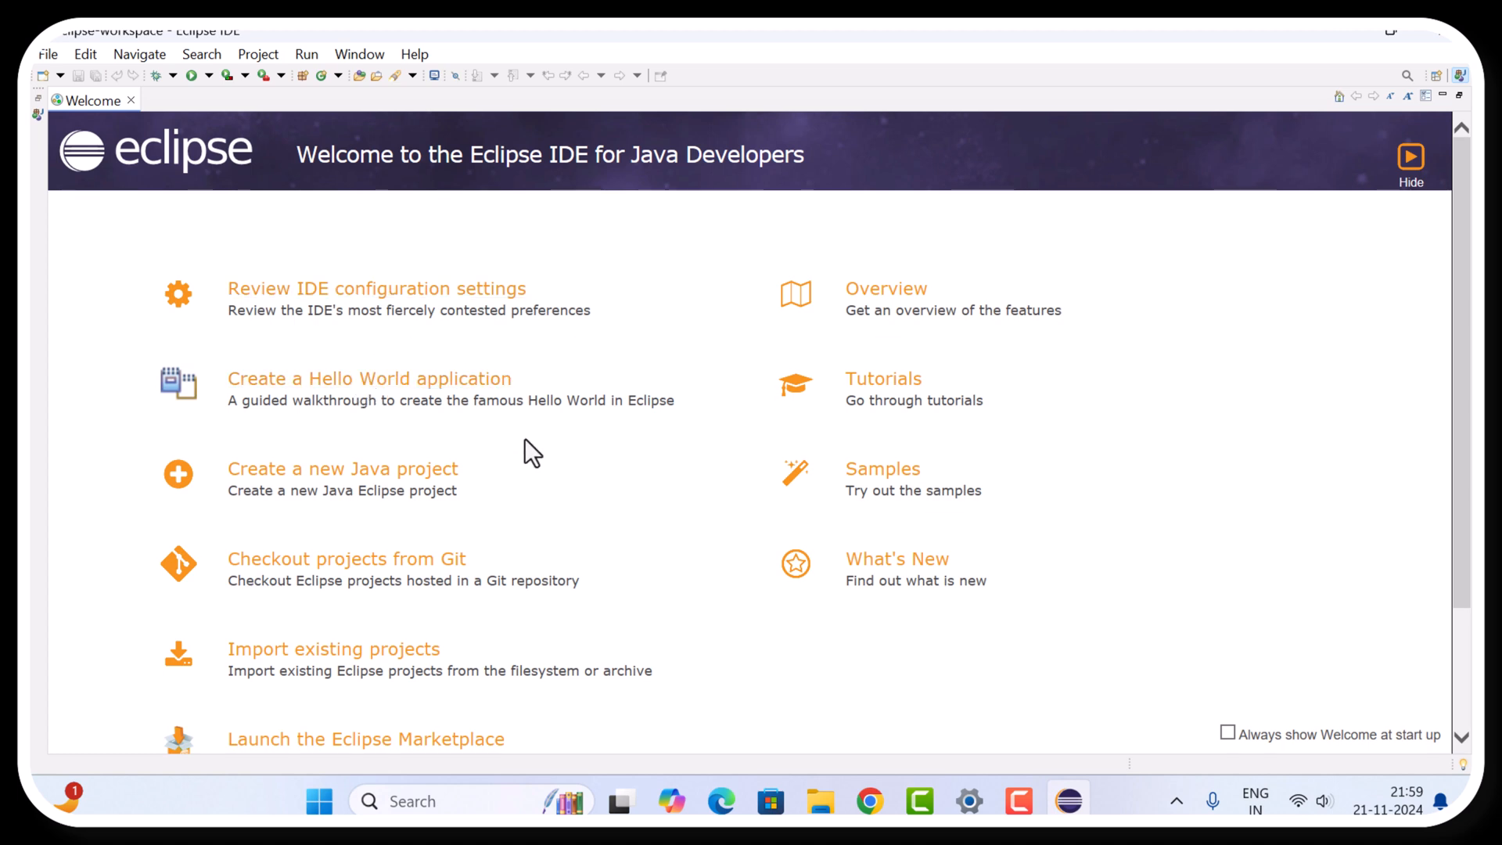
{"action": "left_click", "coordinate": [130, 101]}
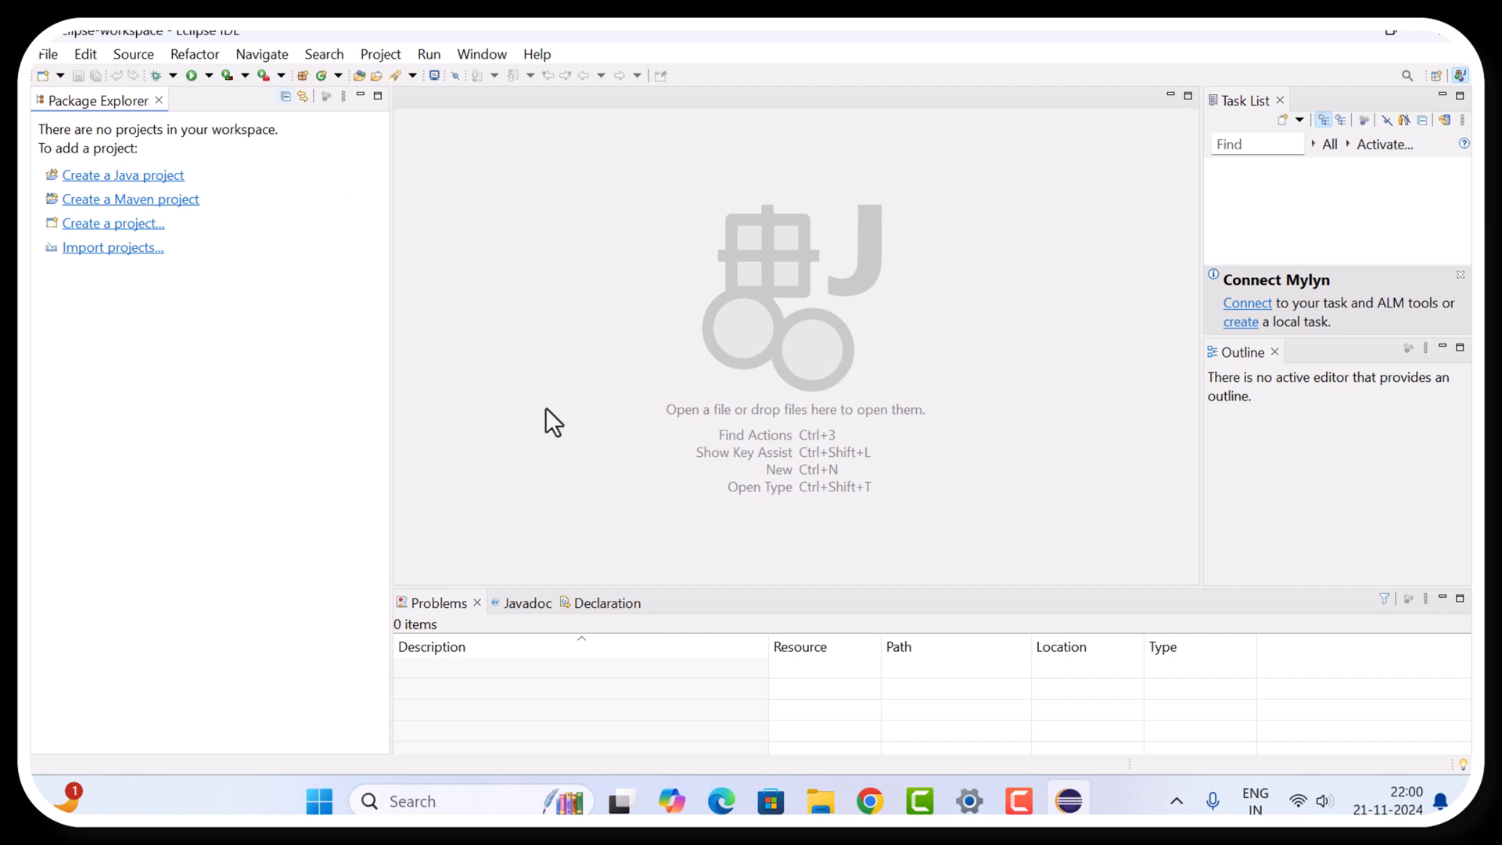
Start a new Java project named java_eclipse_project in the default location
{"action": "left_click", "coordinate": [48, 55]}
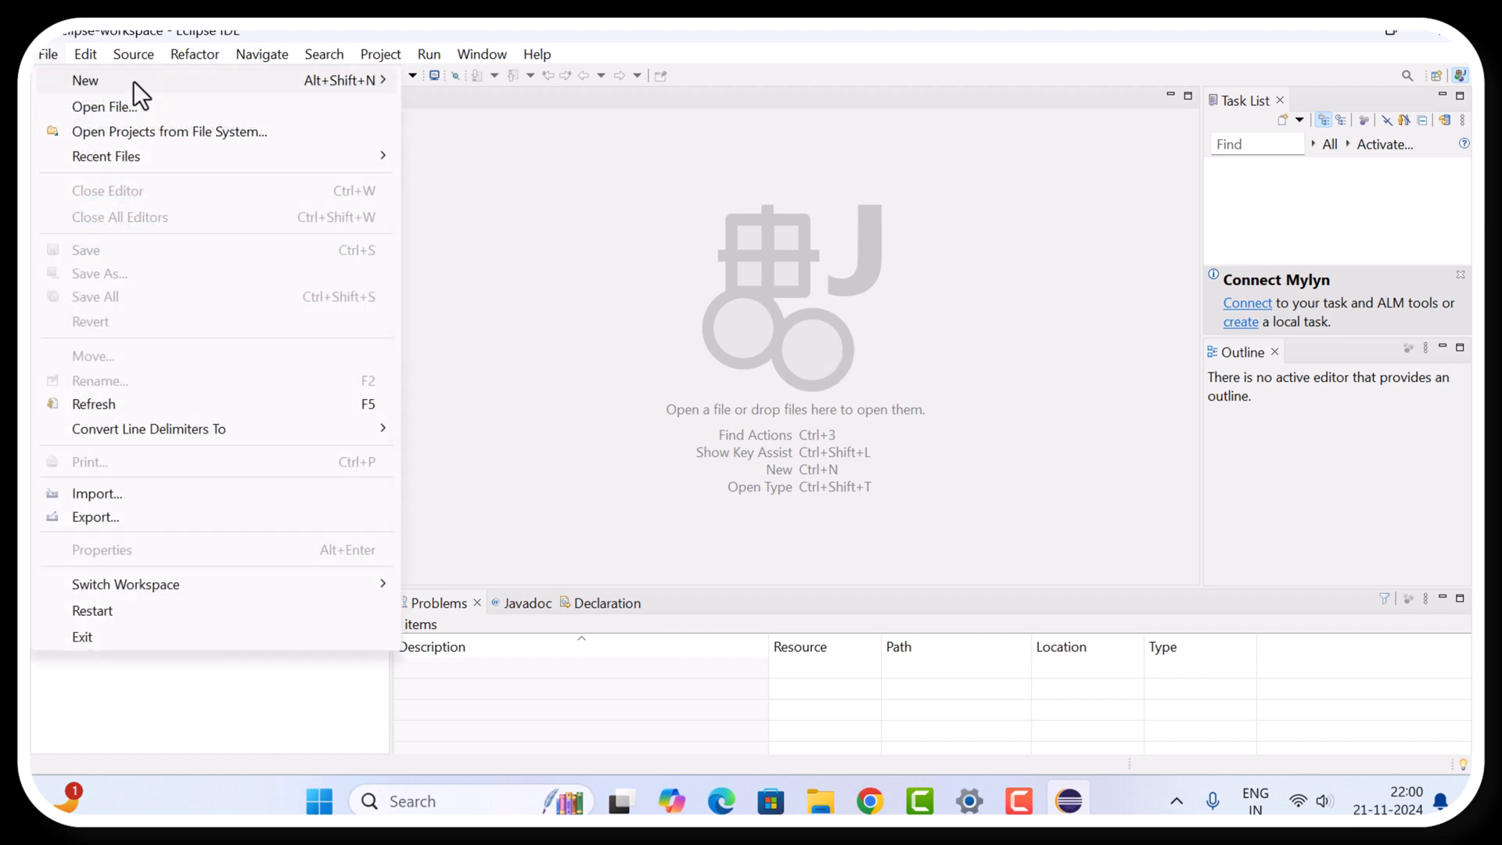
{"action": "mouse_move", "coordinate": [369, 81]}
{"action": "left_click", "coordinate": [453, 81]}
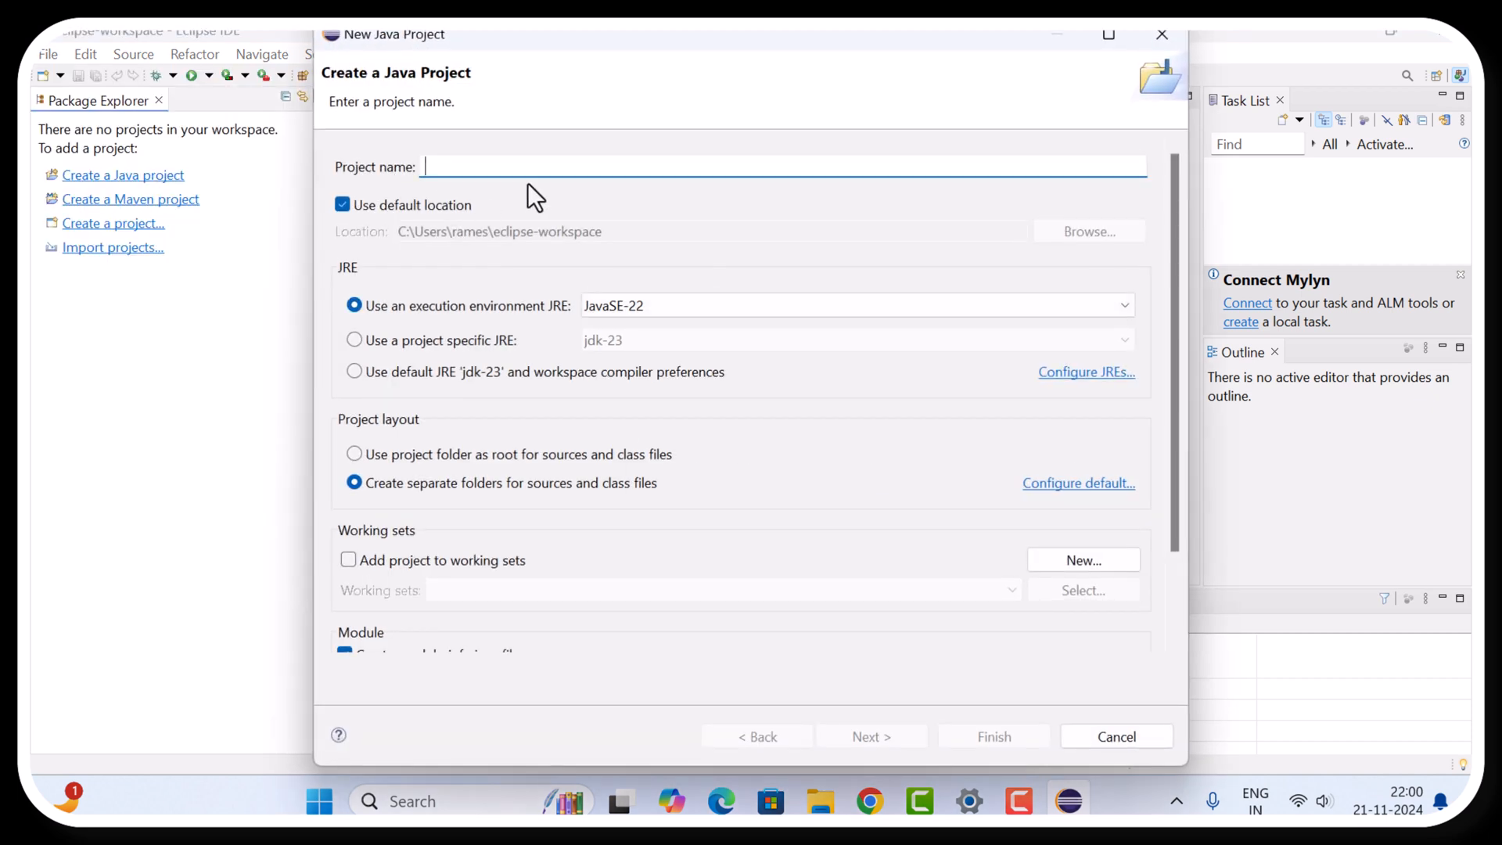
{"action": "type", "text": "java_ec"}
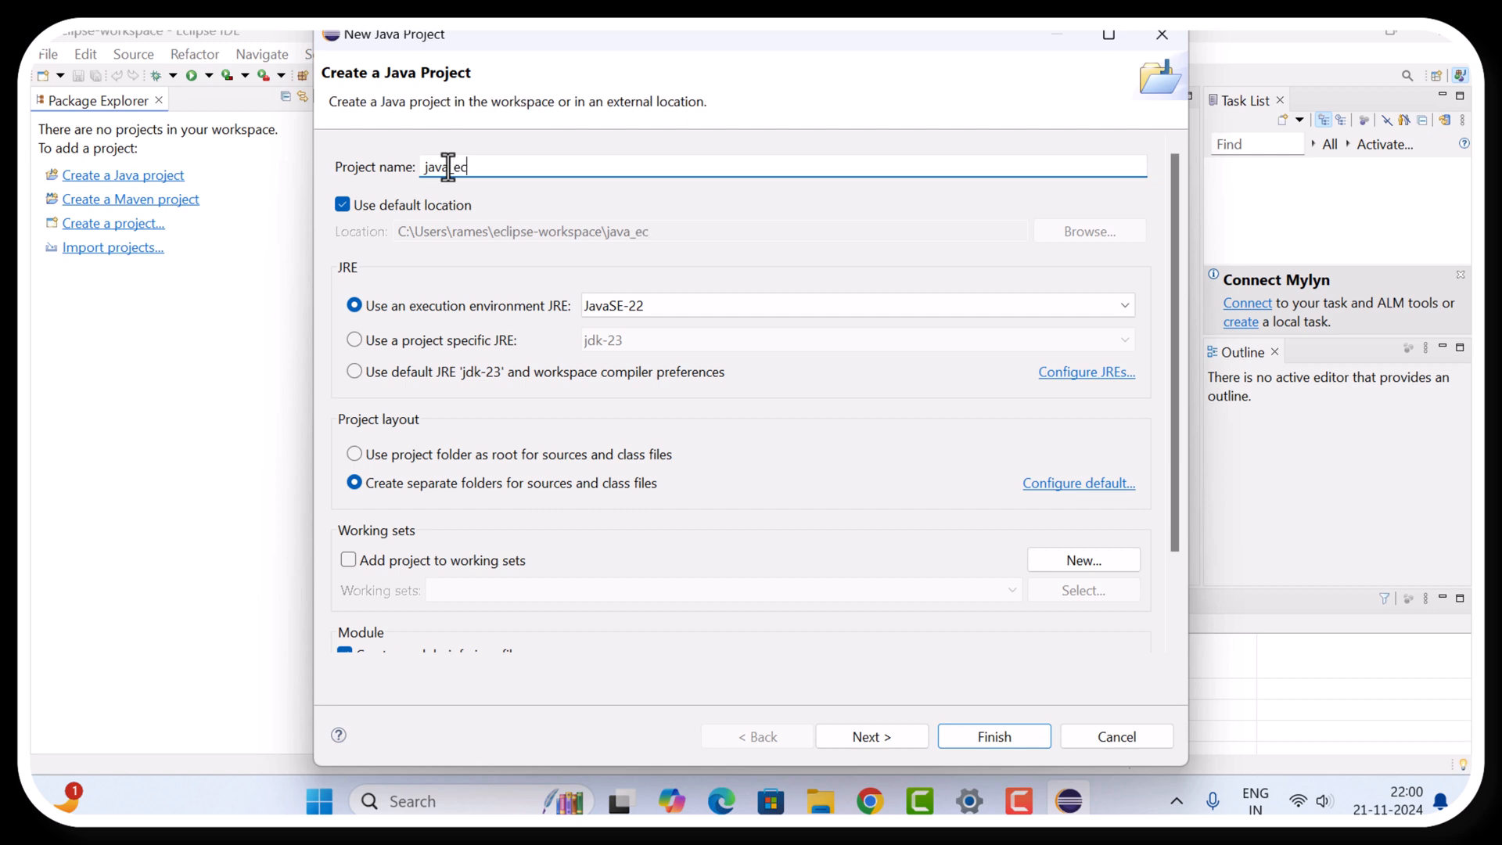
{"action": "type", "text": "lipse_project"}
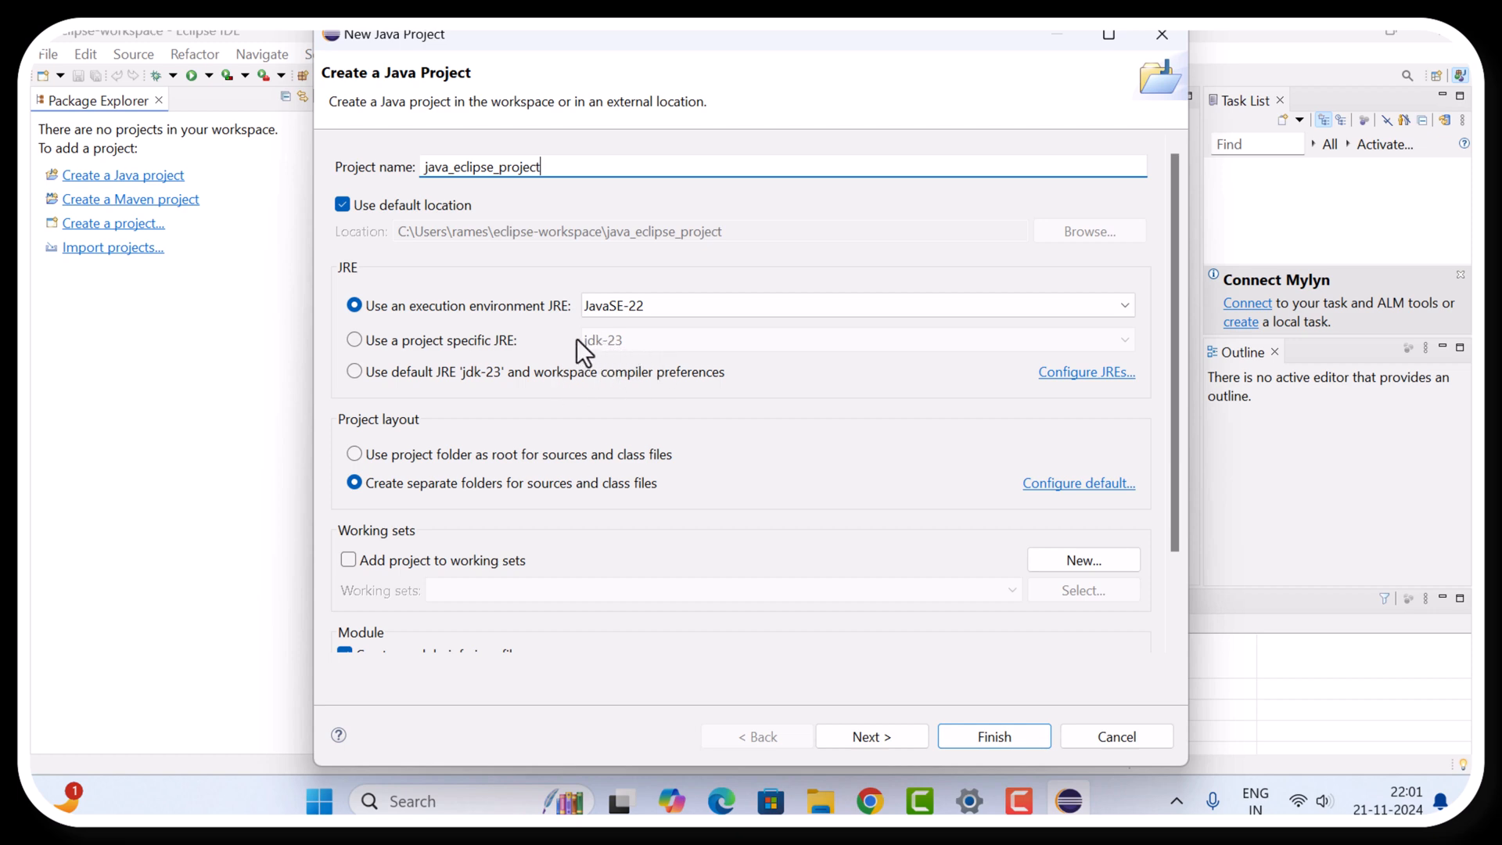
Set the new project to use the project specific JRE jdk-23
{"action": "left_click", "coordinate": [353, 339]}
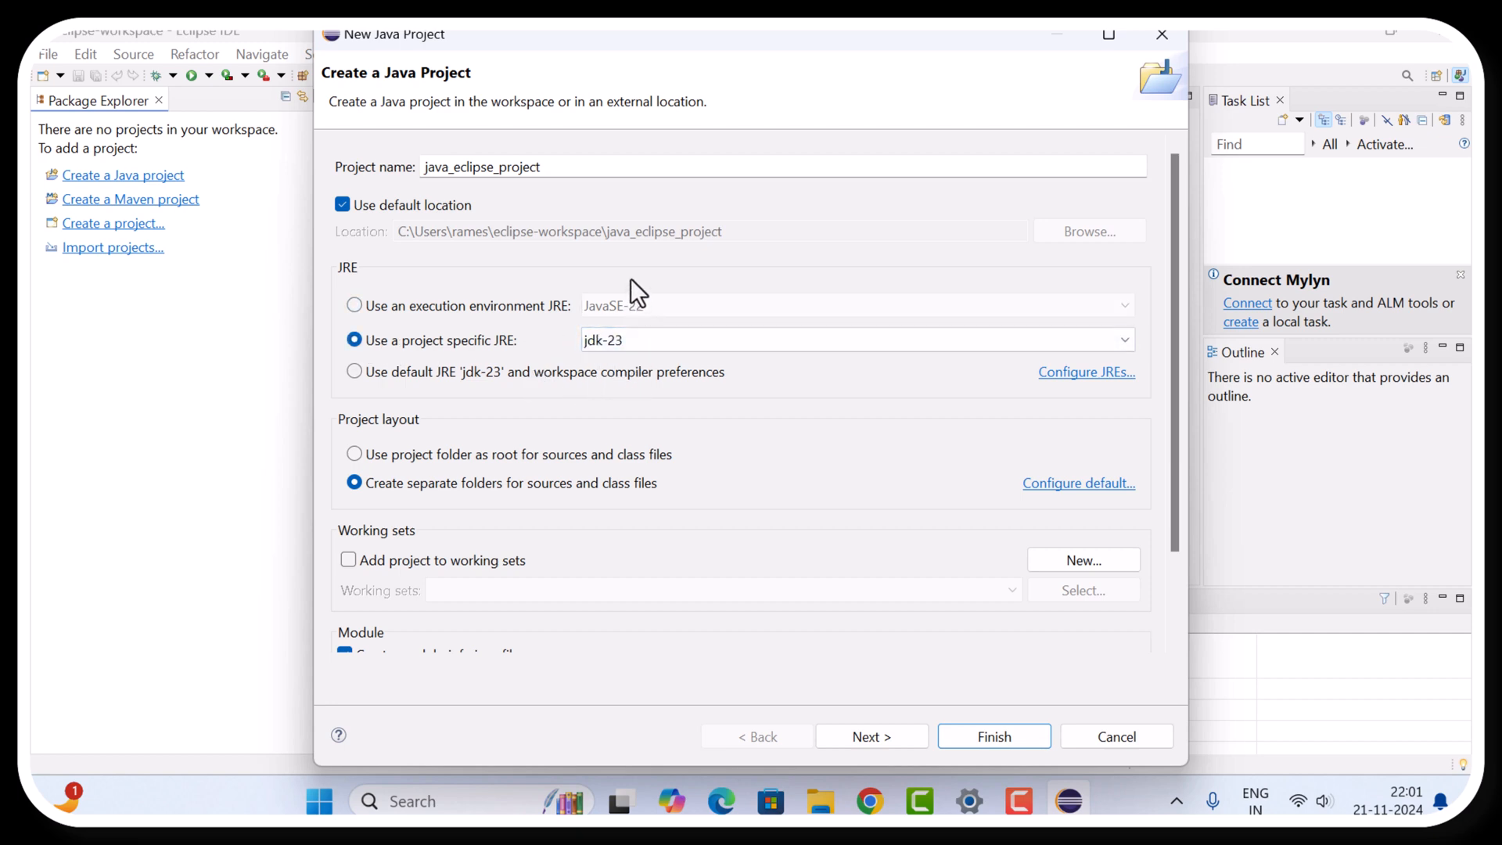
{"action": "left_click", "coordinate": [354, 303]}
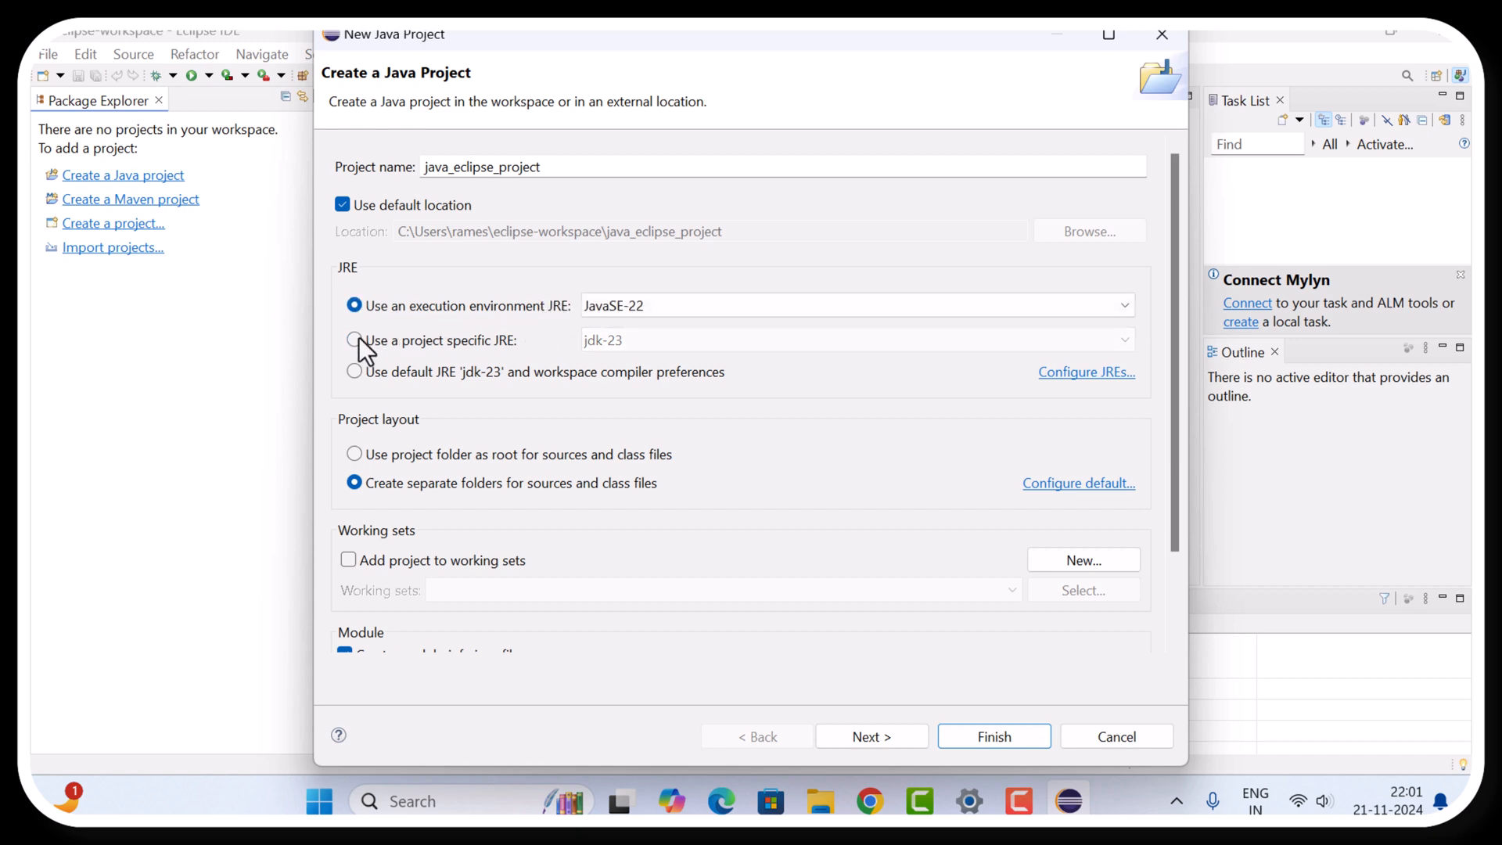
{"action": "left_click", "coordinate": [353, 339]}
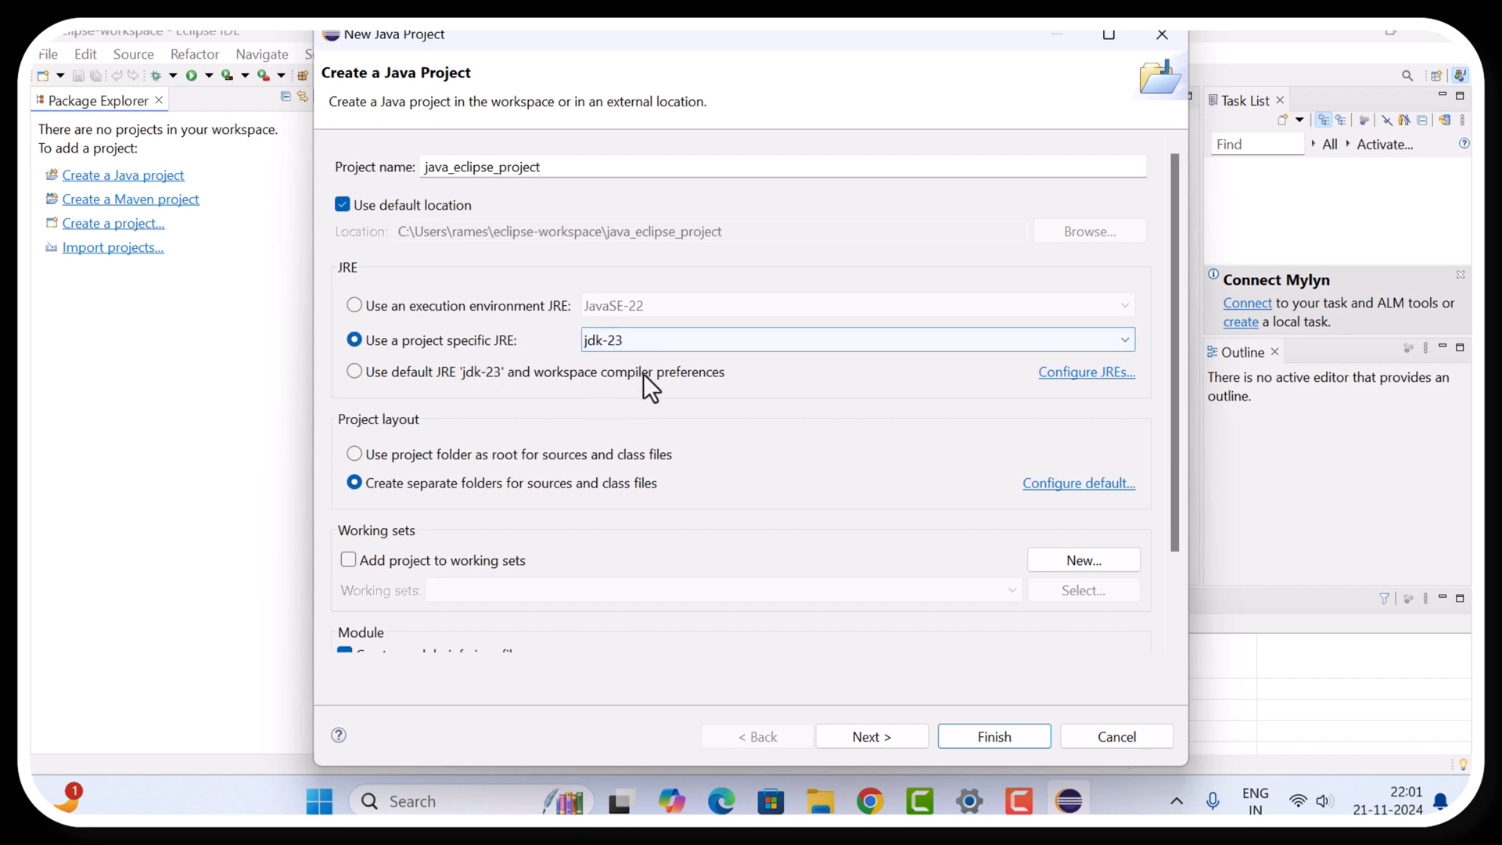
Finish creating the project without a module-info.java file and expand java_eclipse_project in the project tree
{"action": "scroll", "coordinate": [825, 392], "scroll_direction": "down", "scroll_amount": 3}
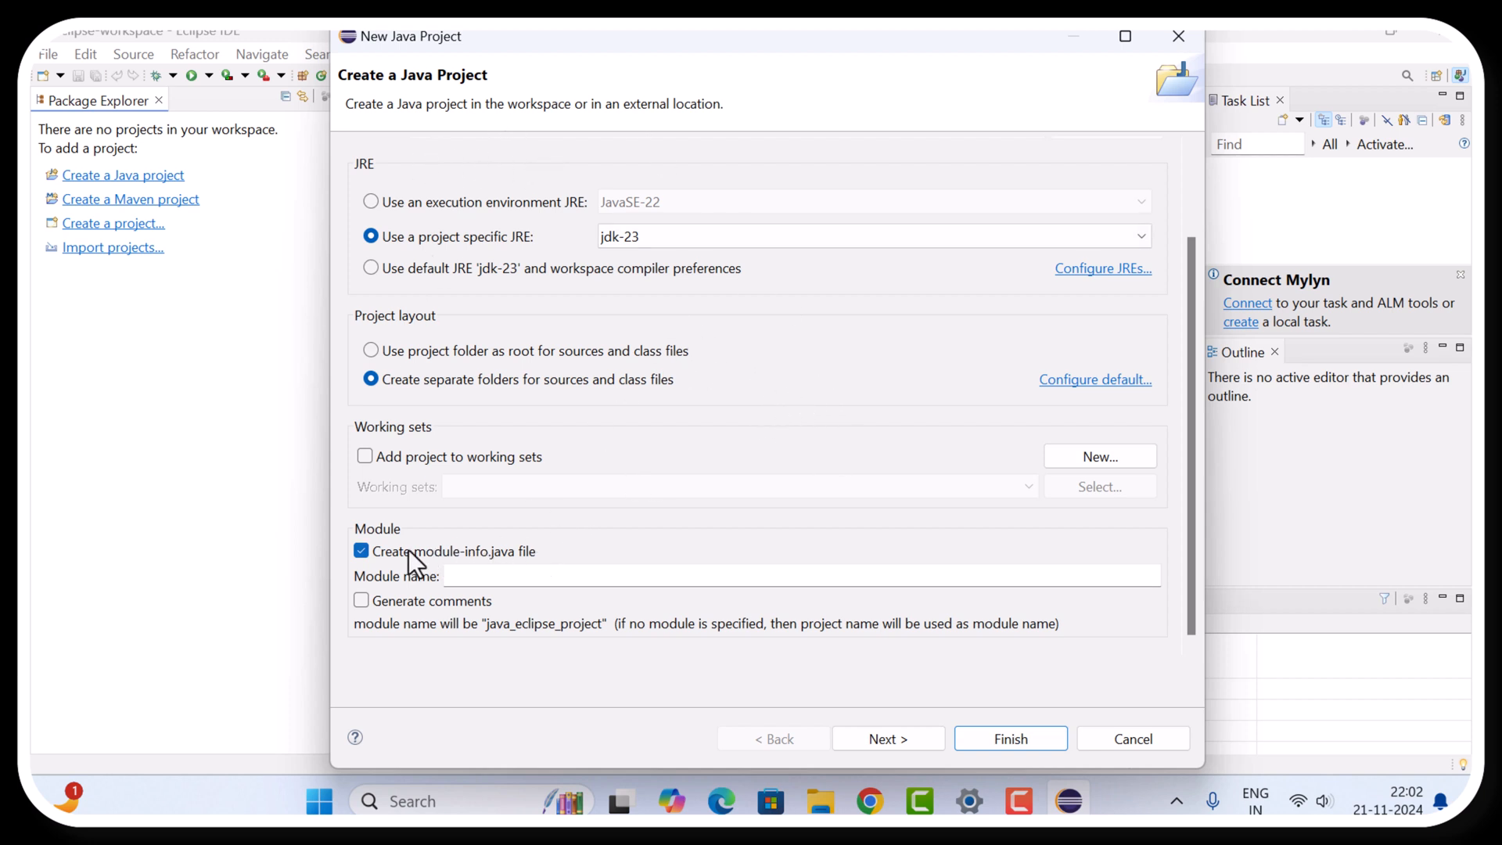
{"action": "left_click", "coordinate": [361, 551]}
{"action": "left_click", "coordinate": [867, 737]}
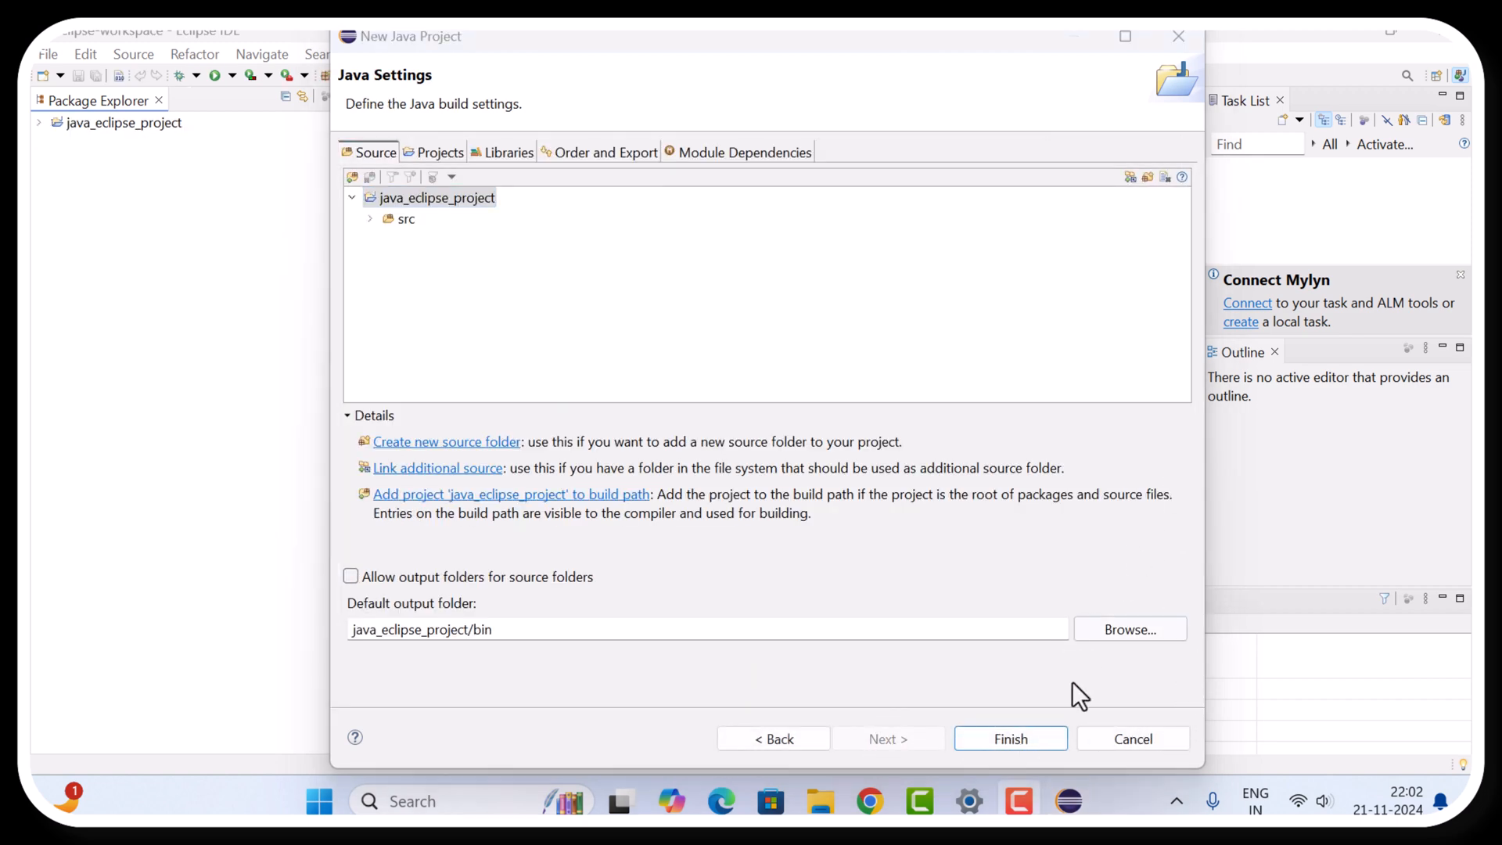
{"action": "left_click", "coordinate": [1034, 742]}
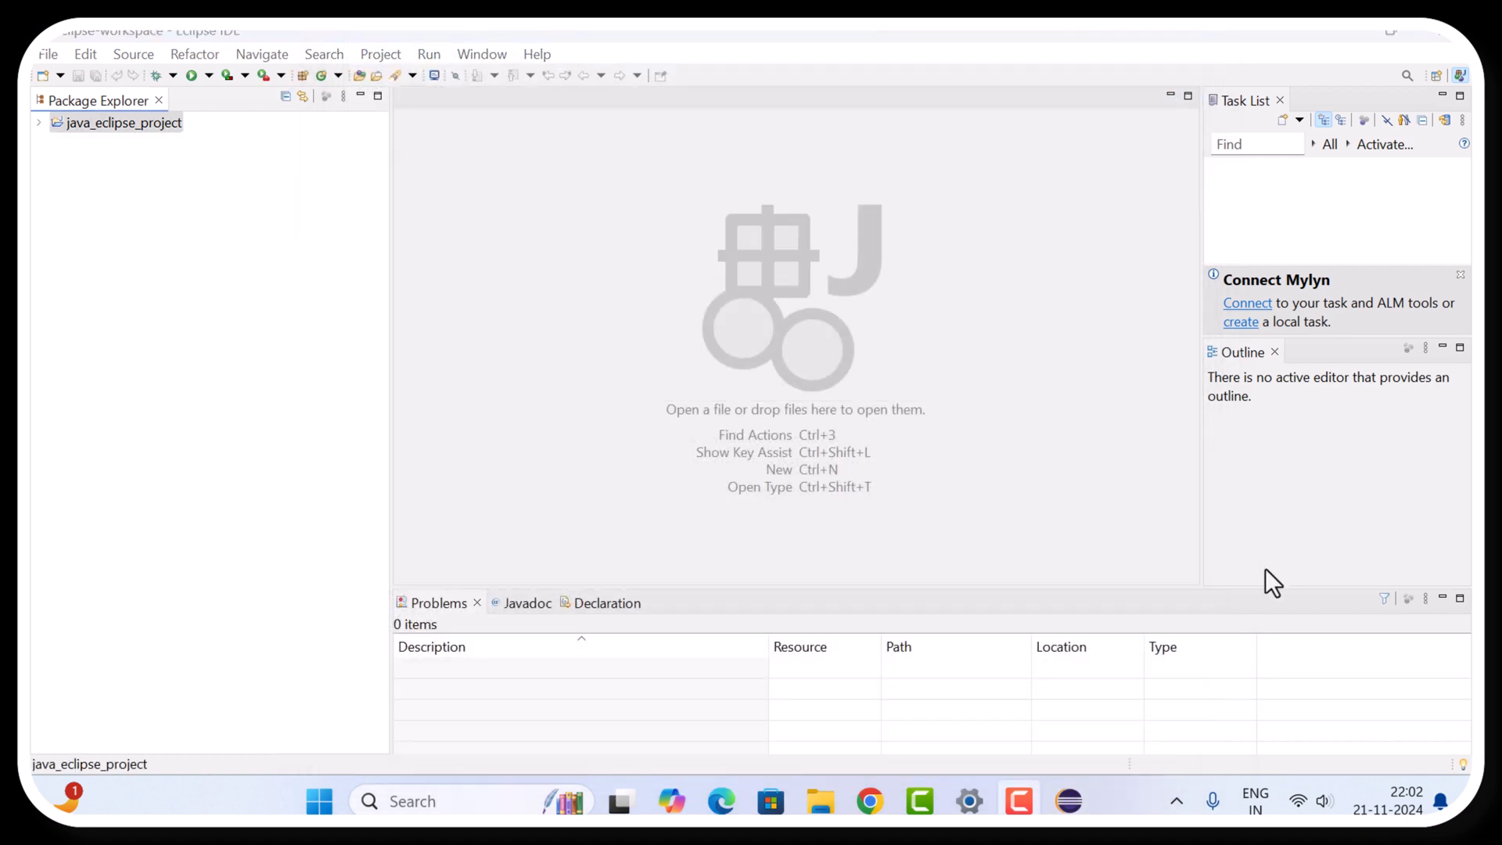
{"action": "left_click", "coordinate": [38, 122]}
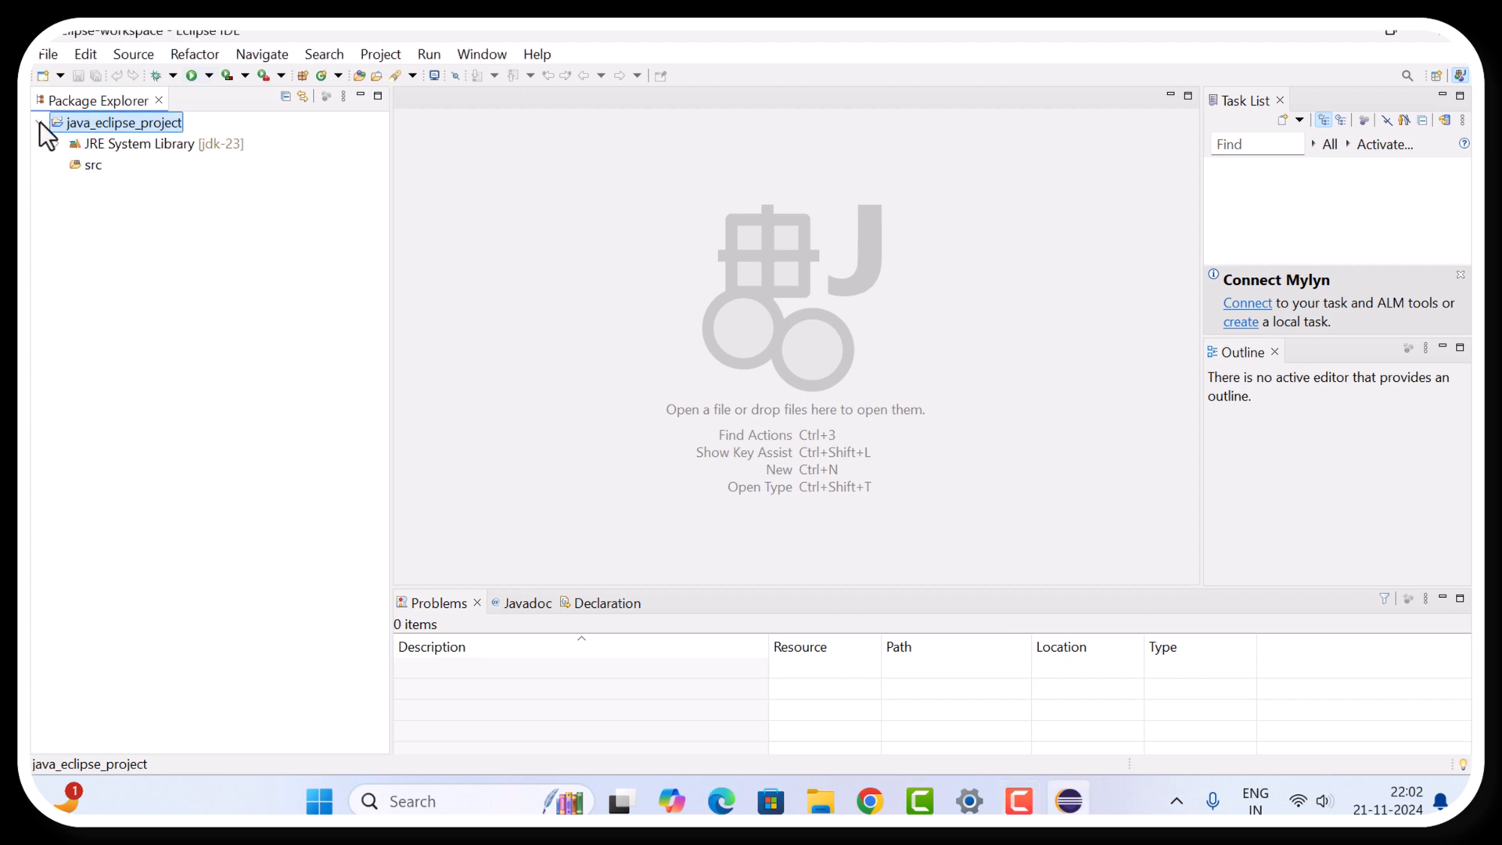
Start a new Java class named HelloWorld in the src folder of java_eclipse_project
{"action": "left_click", "coordinate": [86, 166]}
{"action": "right_click", "coordinate": [93, 178]}
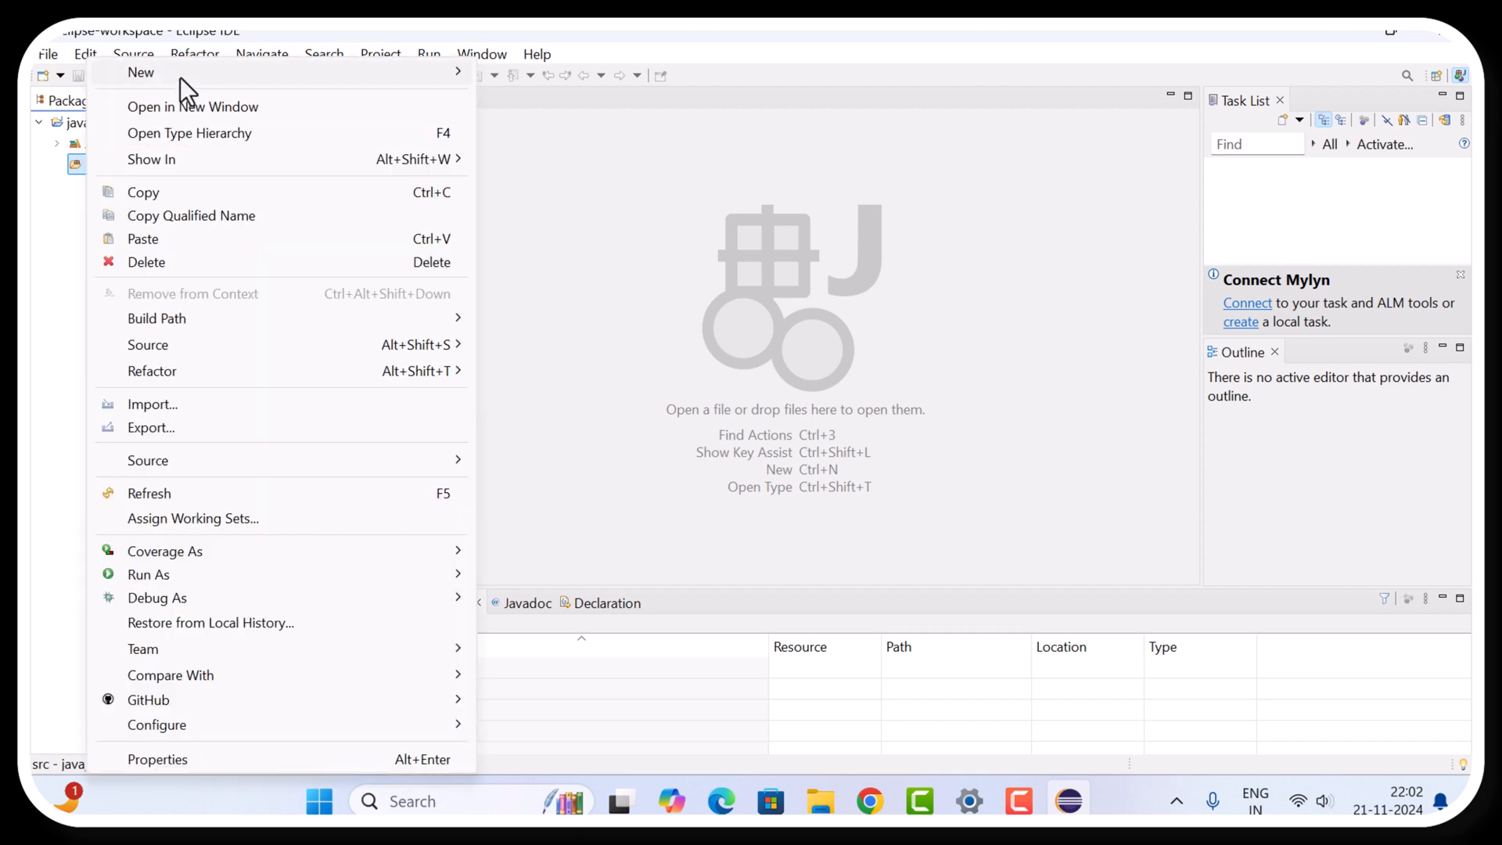
{"action": "mouse_move", "coordinate": [181, 73]}
{"action": "left_click", "coordinate": [553, 172]}
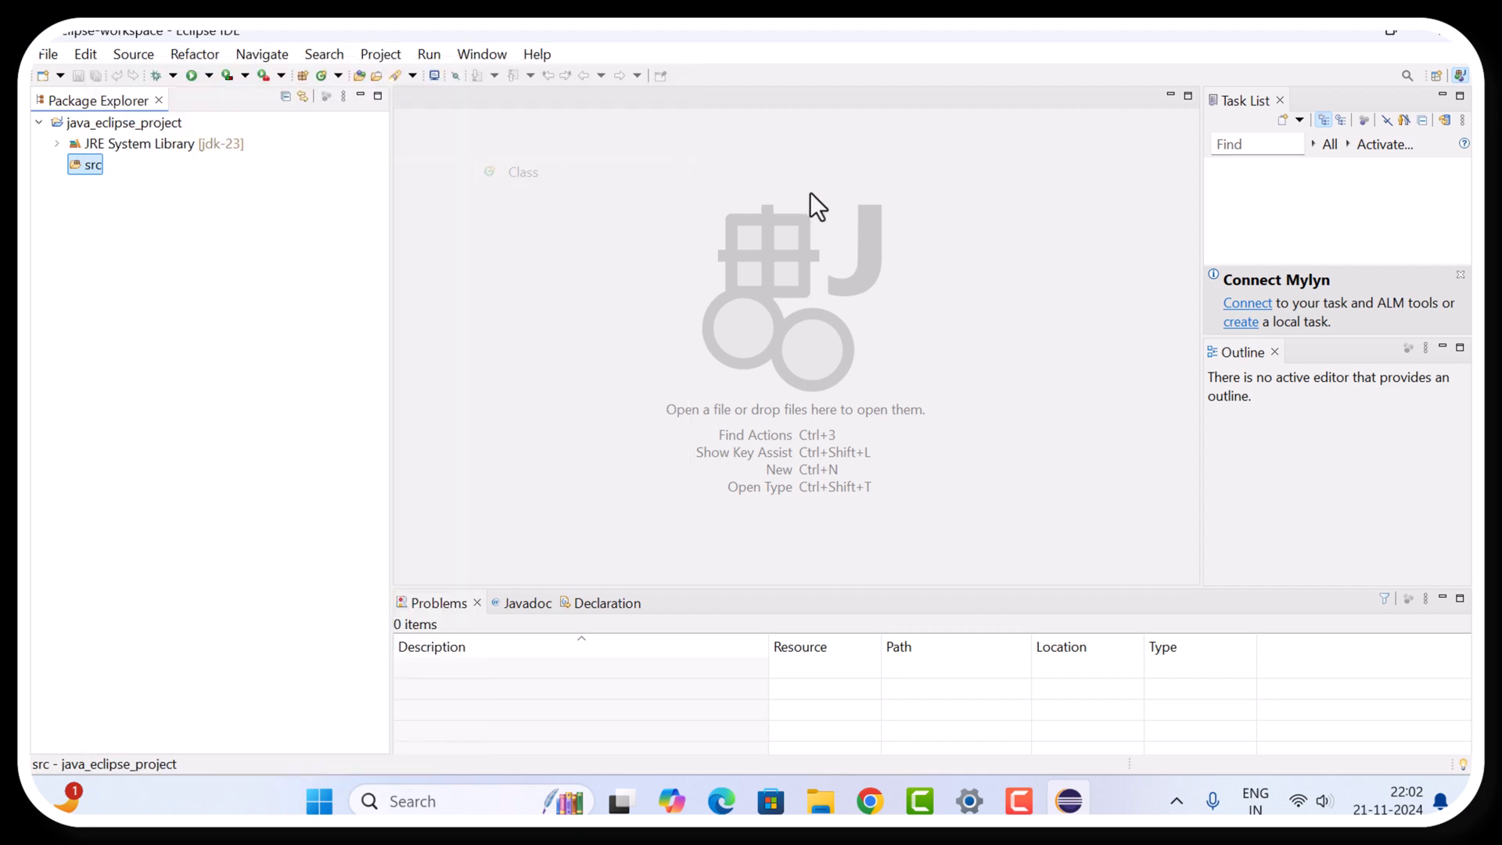
{"action": "type", "text": "HelloWorld"}
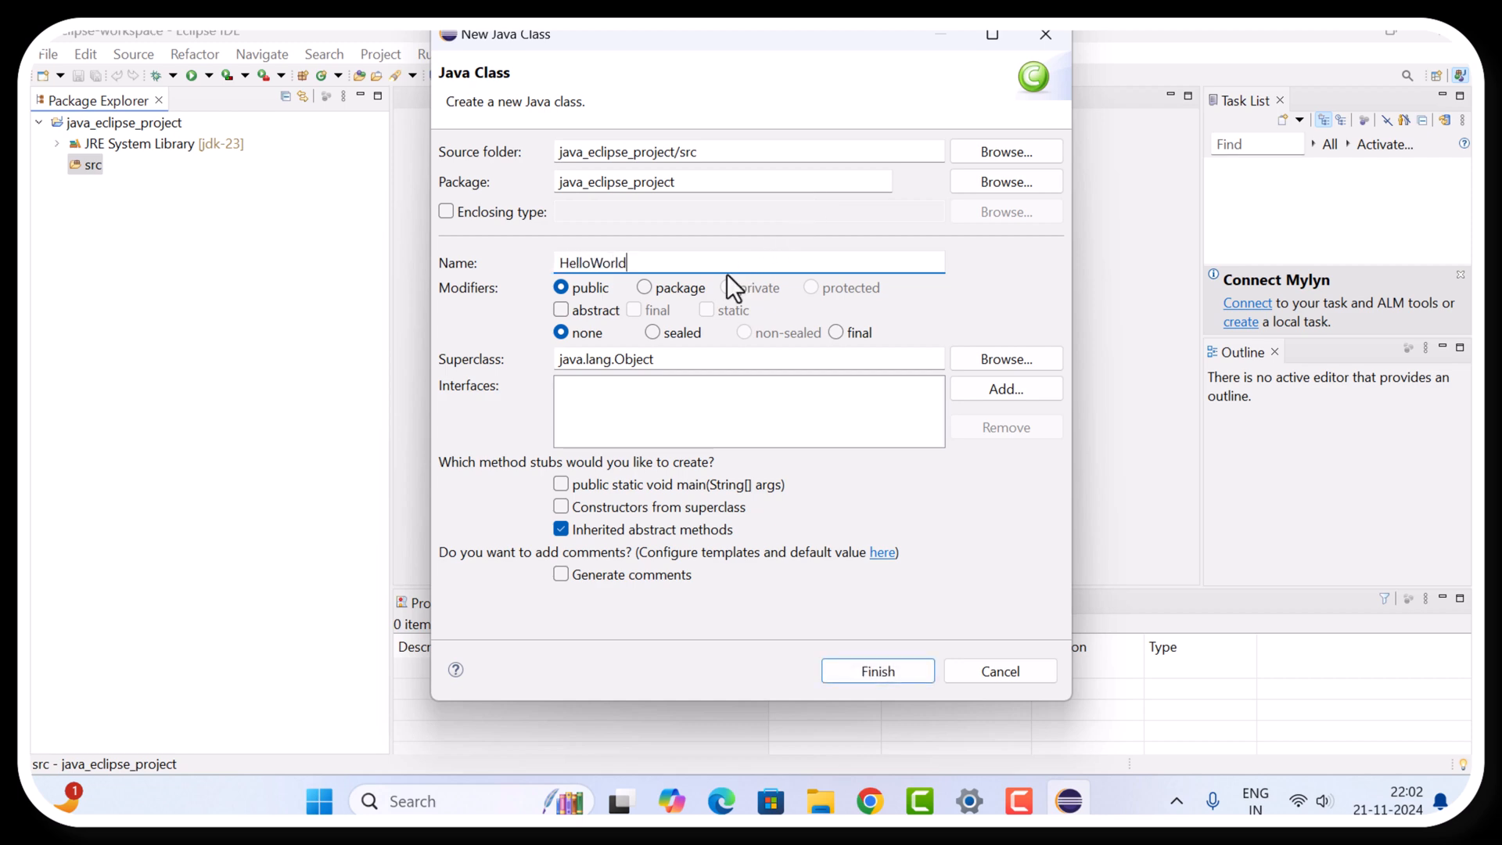
Set the class's package to net.javaguides, include the public static void main(String[] args) stub, and create the class
{"action": "left_click_drag", "start_coordinate": [697, 180], "coordinate": [513, 178]}
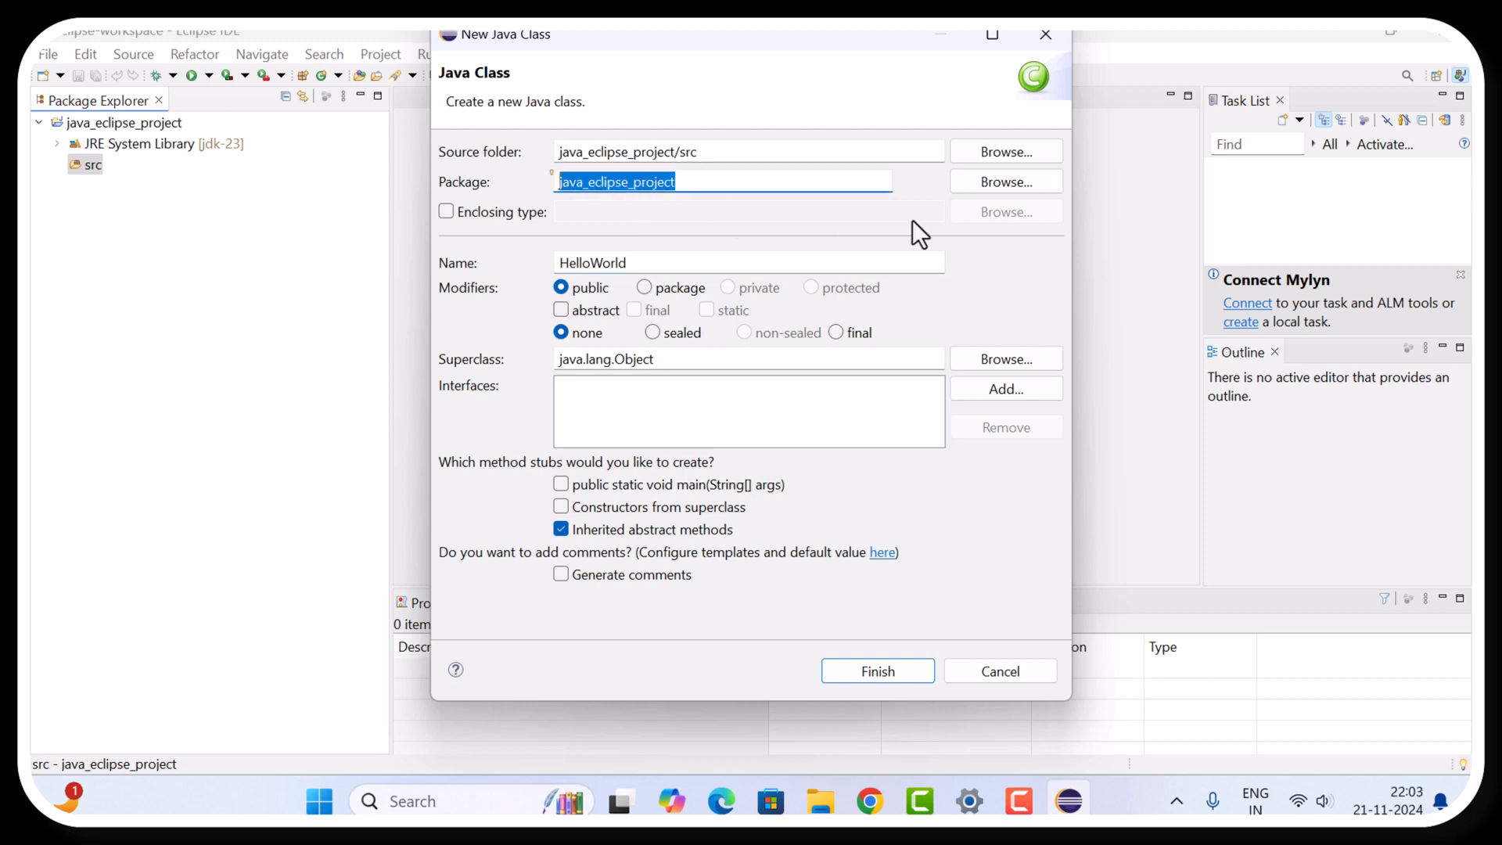
{"action": "type", "text": "net"}
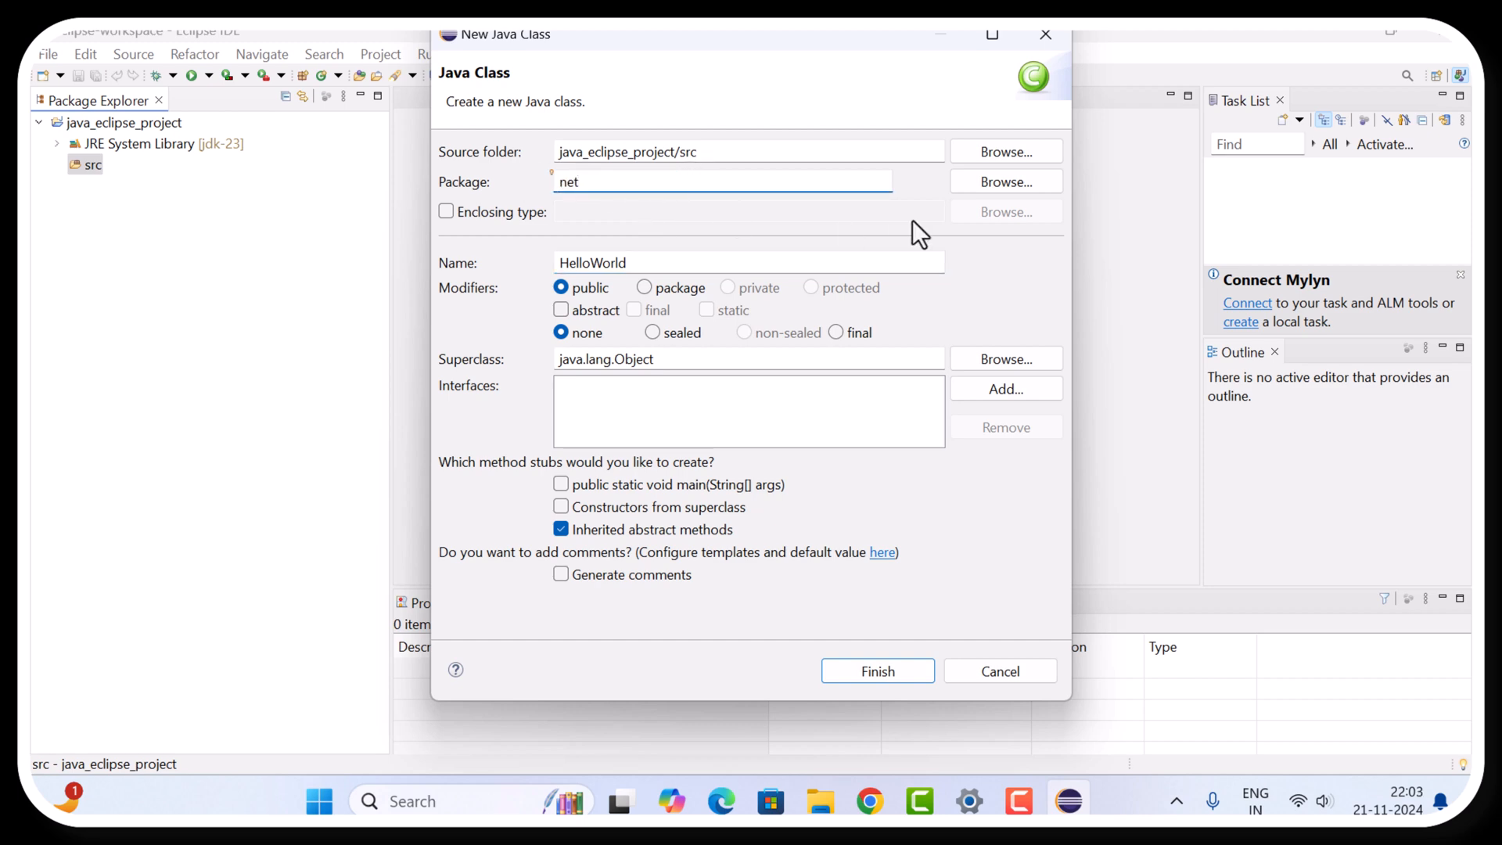
{"action": "type", "text": ".javaguides"}
{"action": "left_click", "coordinate": [561, 486]}
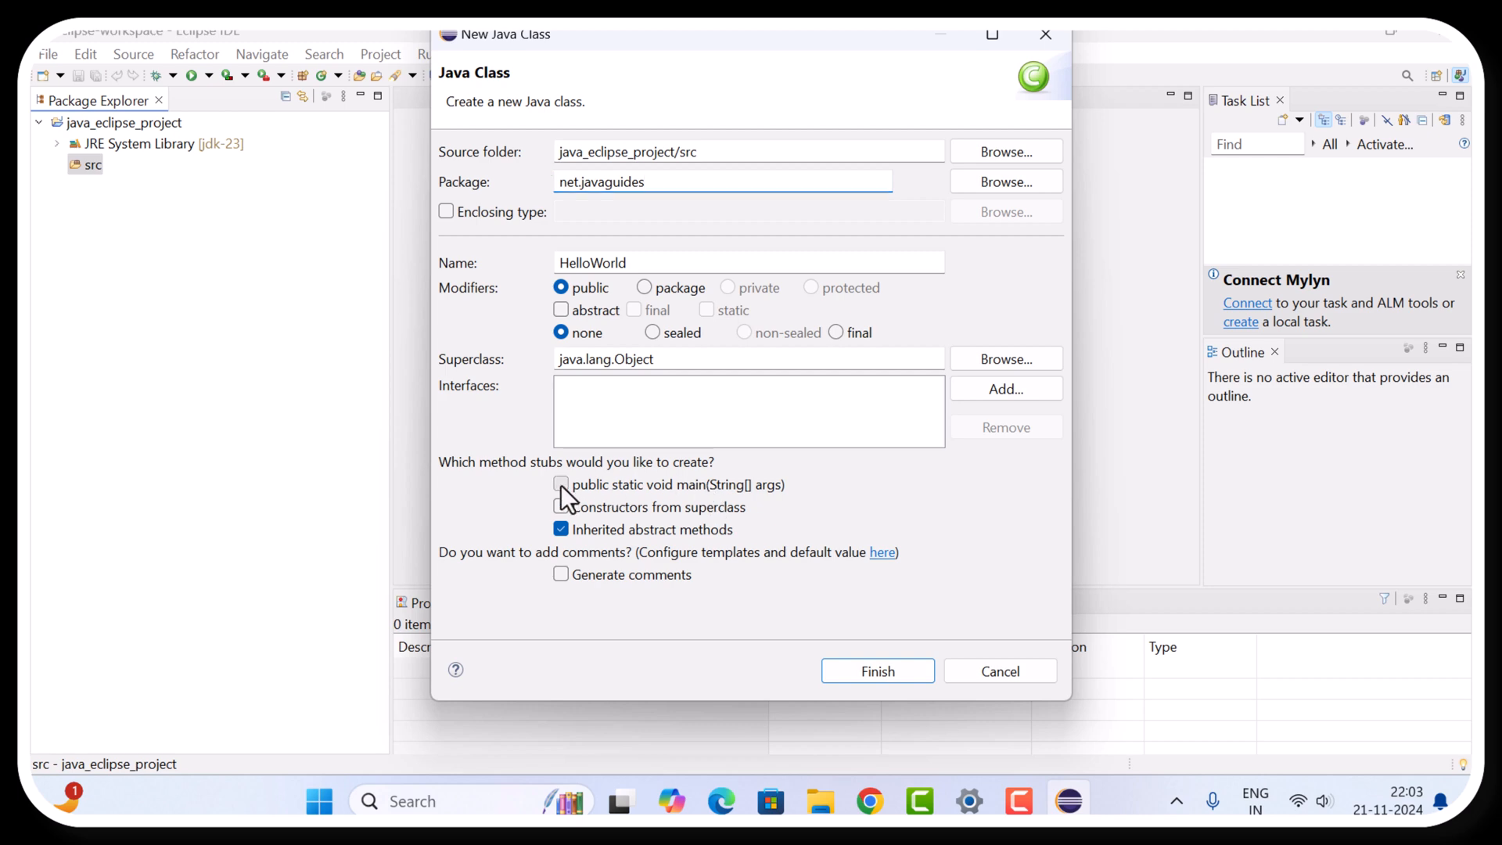
{"action": "left_click", "coordinate": [841, 672]}
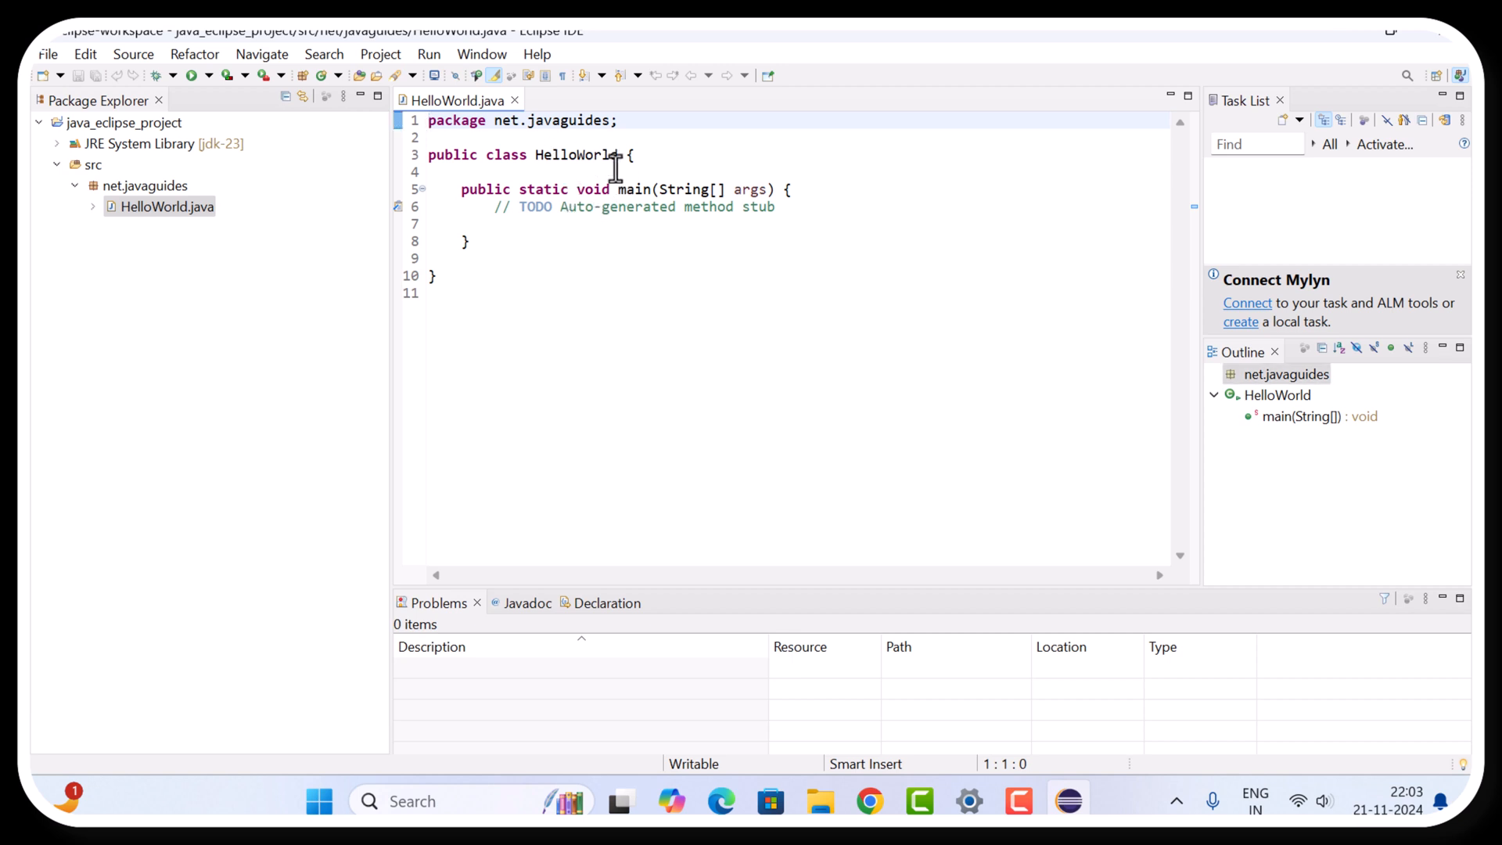
Minimize the Problems view area and delete the auto-generated TODO comment from the main method of HelloWorld.java
{"action": "left_click", "coordinate": [1442, 598]}
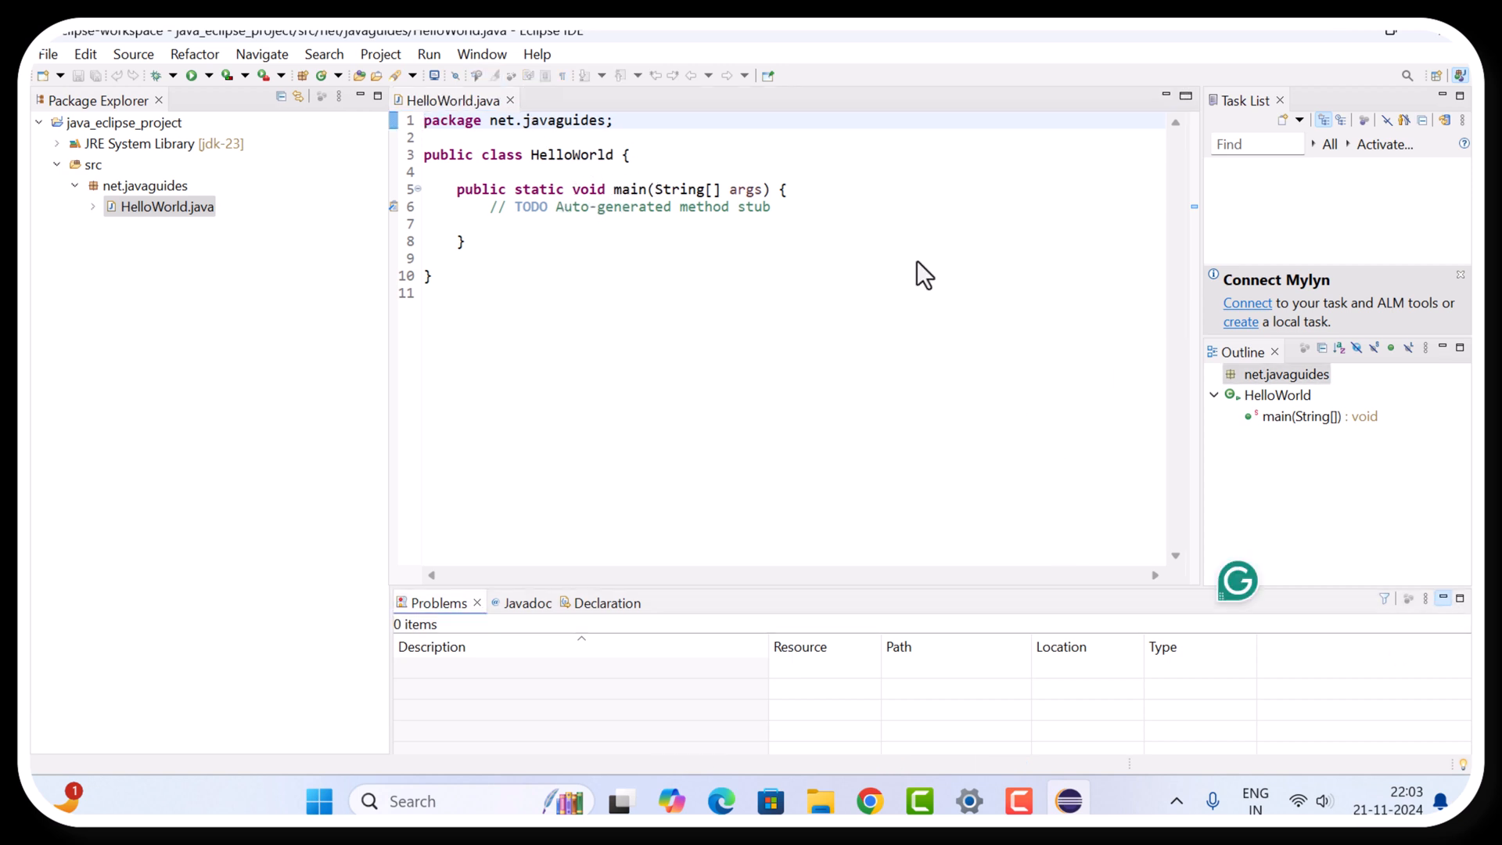
{"action": "left_click", "coordinate": [612, 189]}
{"action": "left_click_drag", "start_coordinate": [489, 207], "coordinate": [798, 211]}
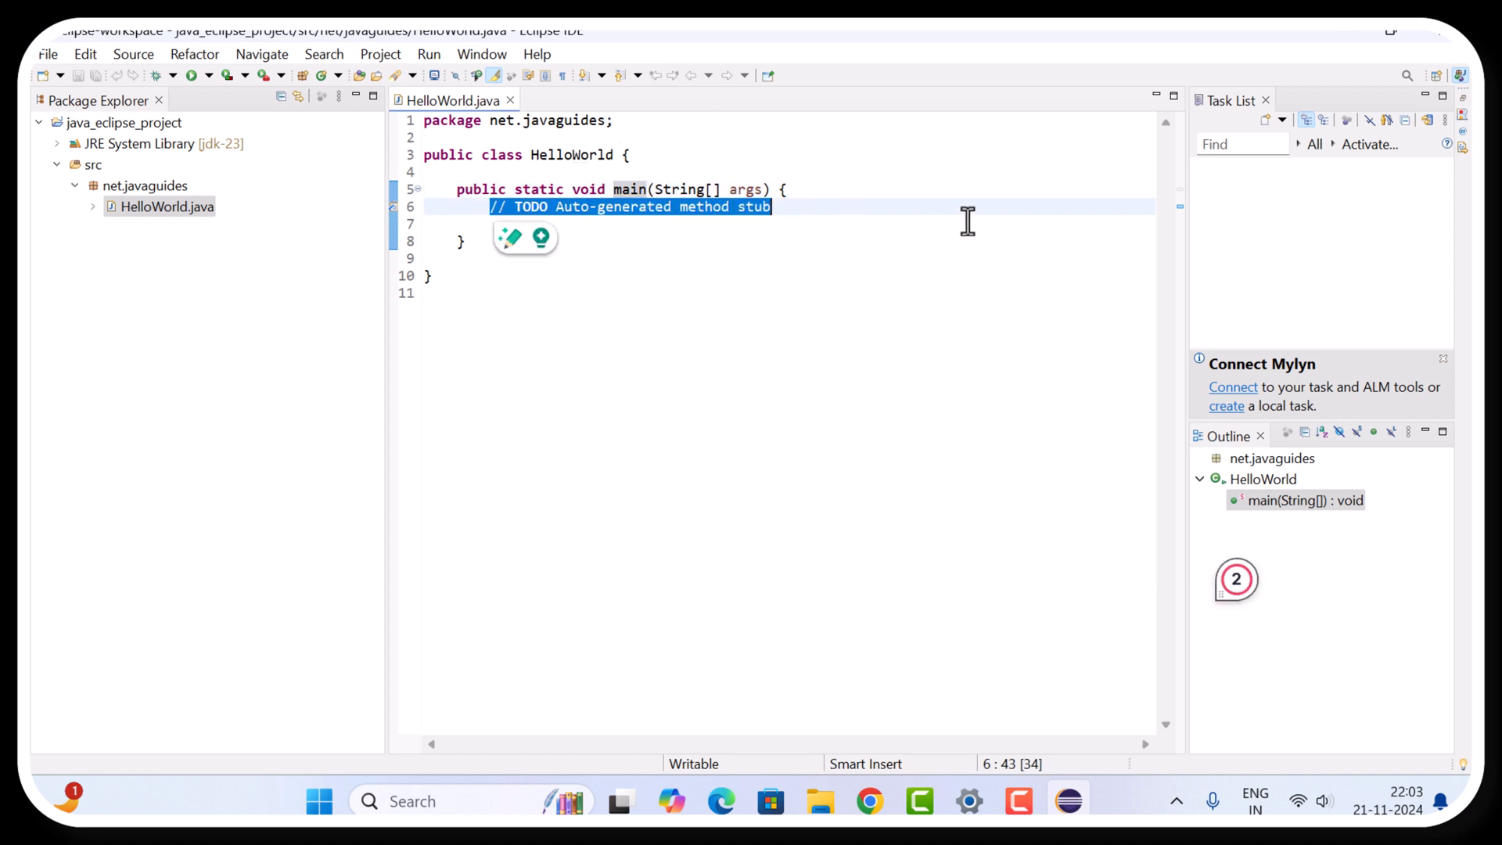
{"action": "key", "text": "Delete"}
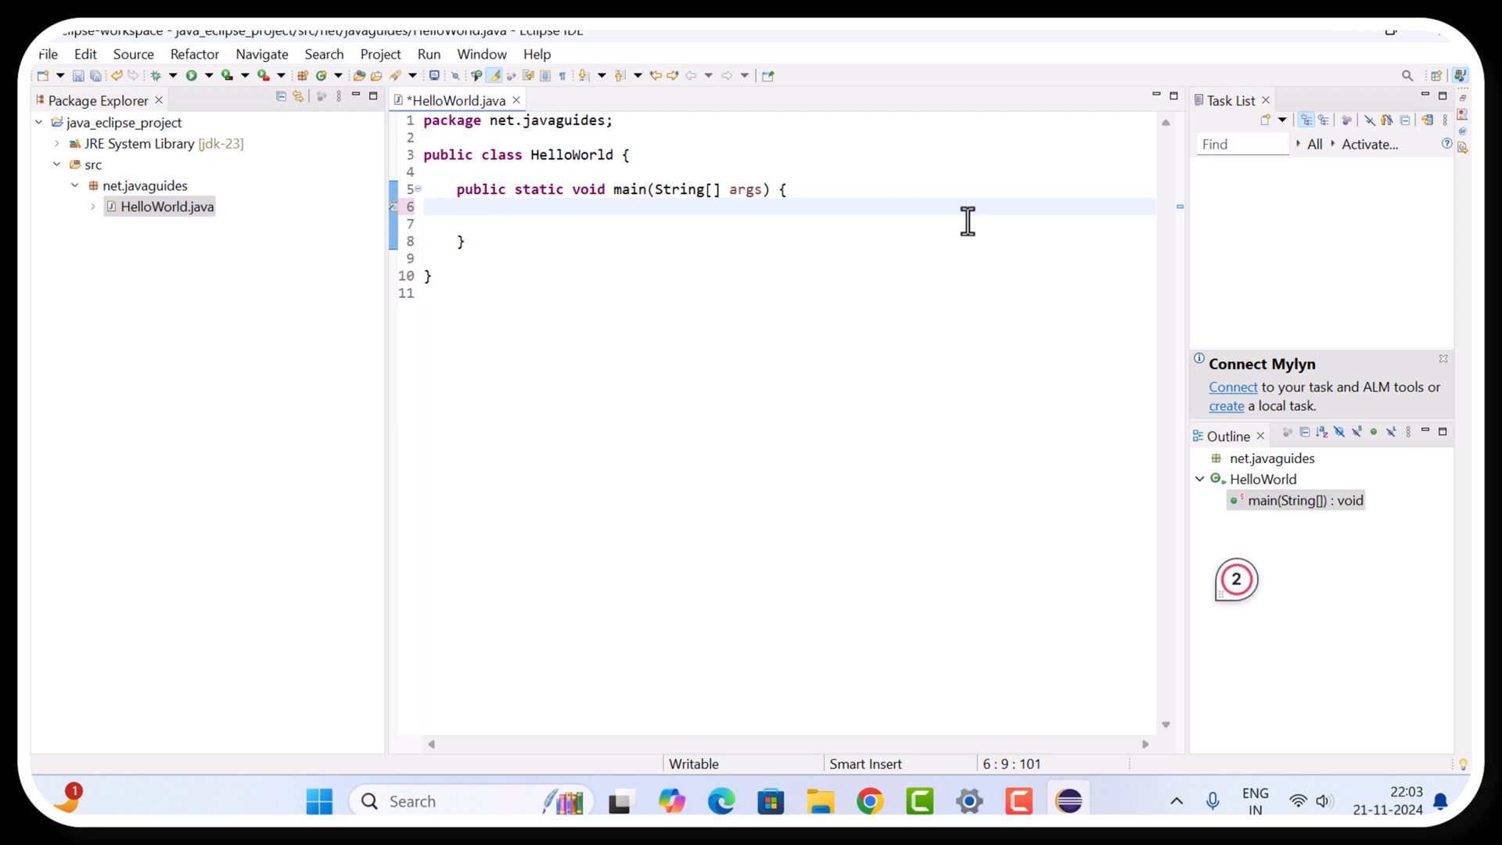
Add the statement System.out.println("Hello World!"); on a new line inside the main method and save HelloWorld.java
{"action": "key", "text": "Return"}
{"action": "type", "text": "Sy"}
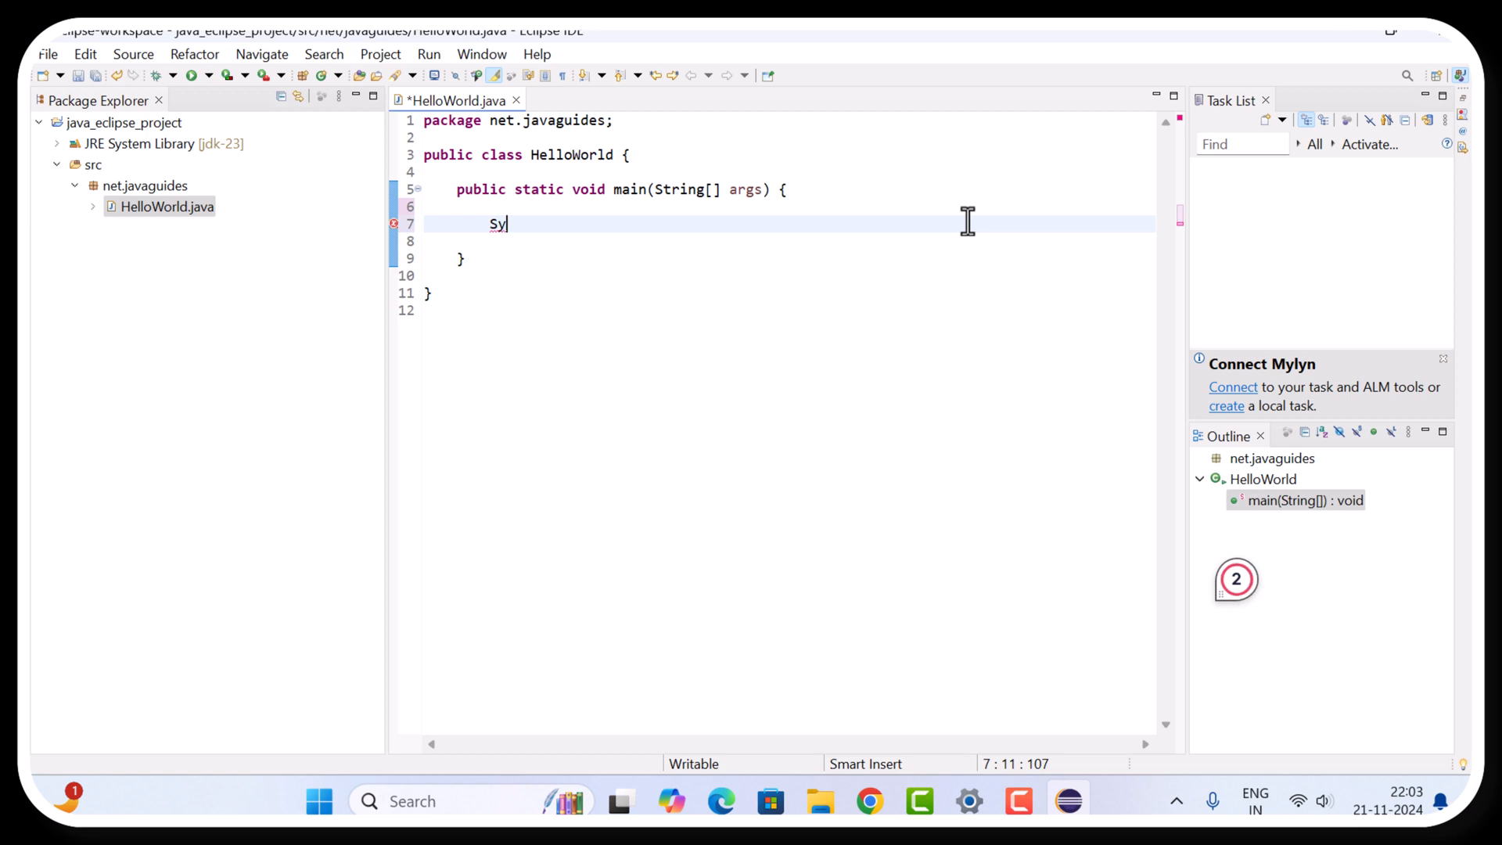
{"action": "type", "text": "stem."}
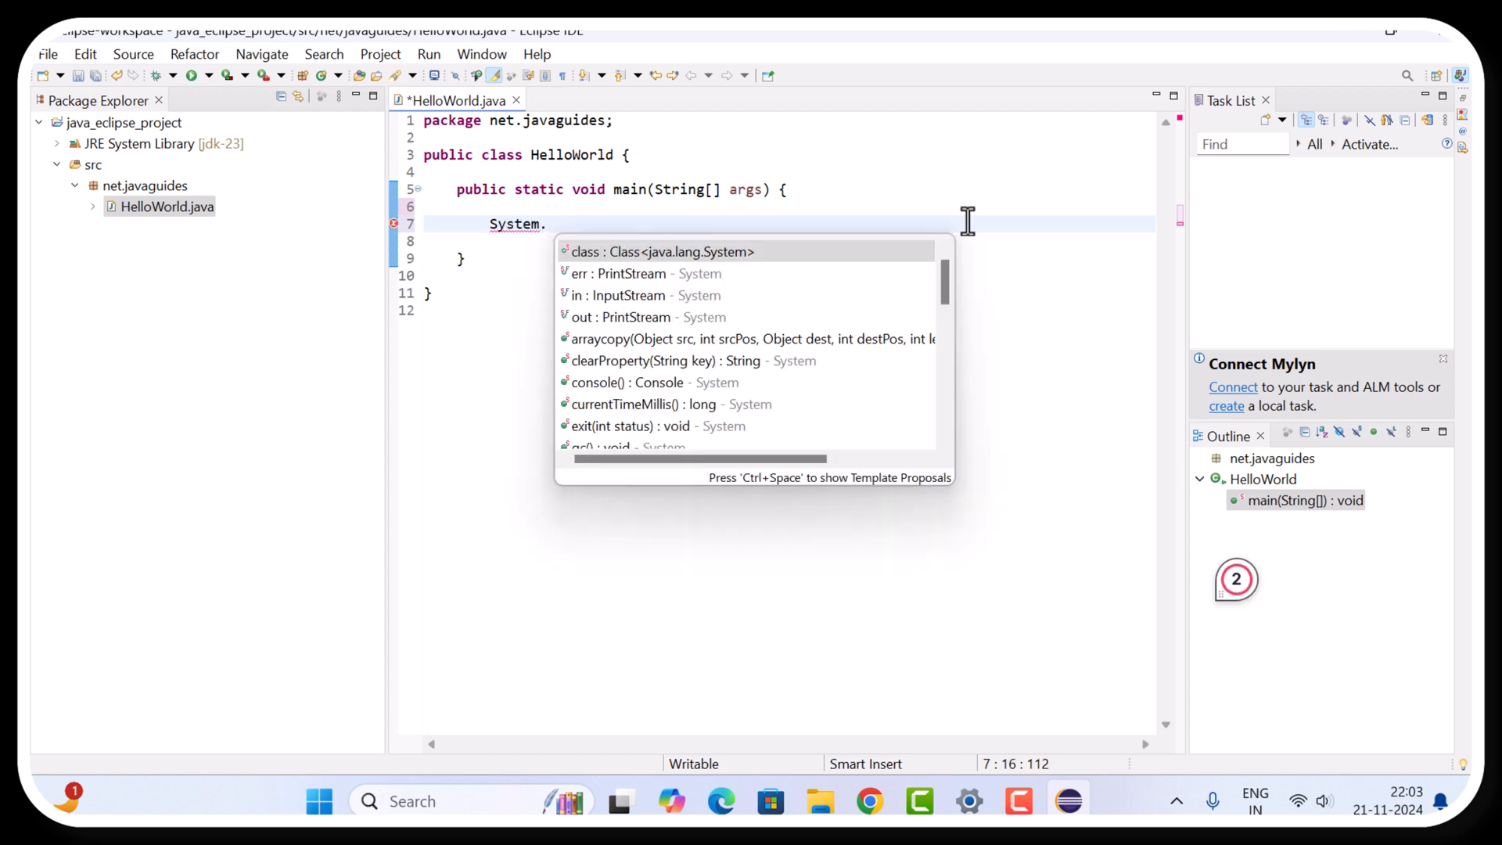
{"action": "type", "text": "out.pr"}
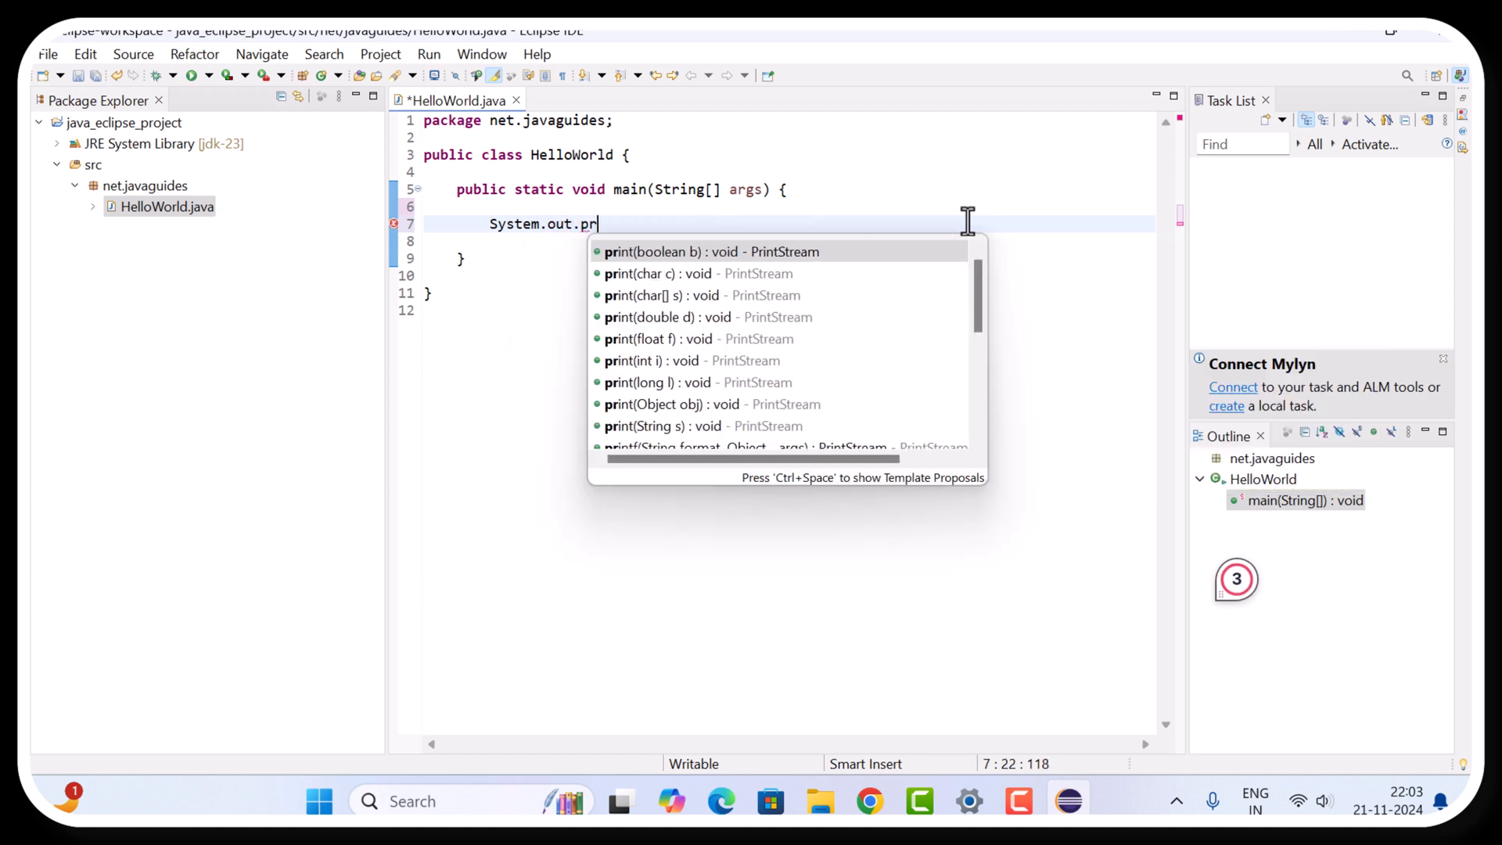
{"action": "type", "text": "intlh"}
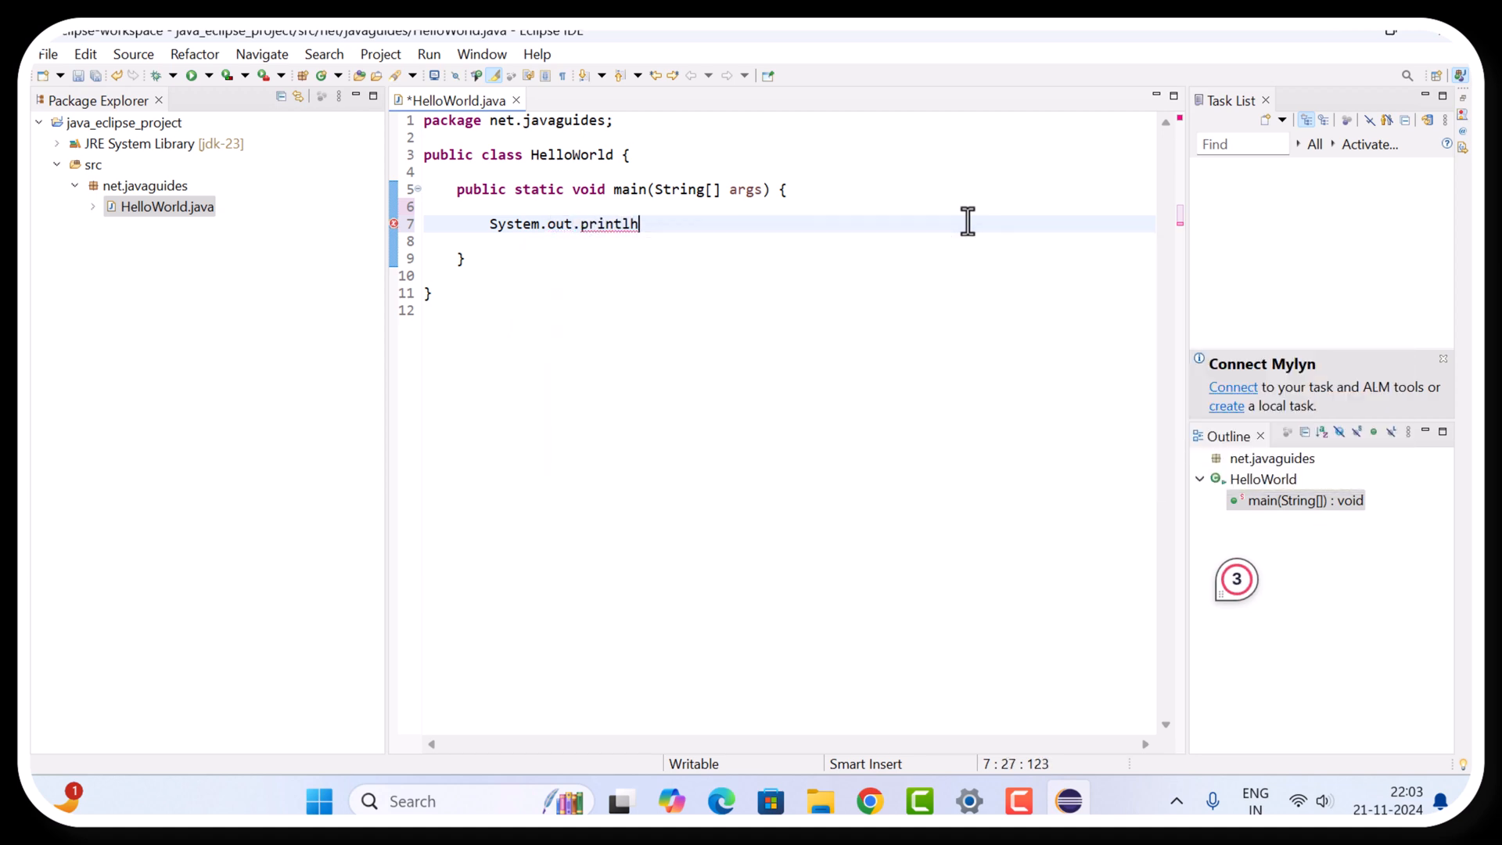
{"action": "key", "text": "BackSpace"}
{"action": "type", "text": "n("}
{"action": "type", "text": "\""}
{"action": "type", "text": "Hello Wor"}
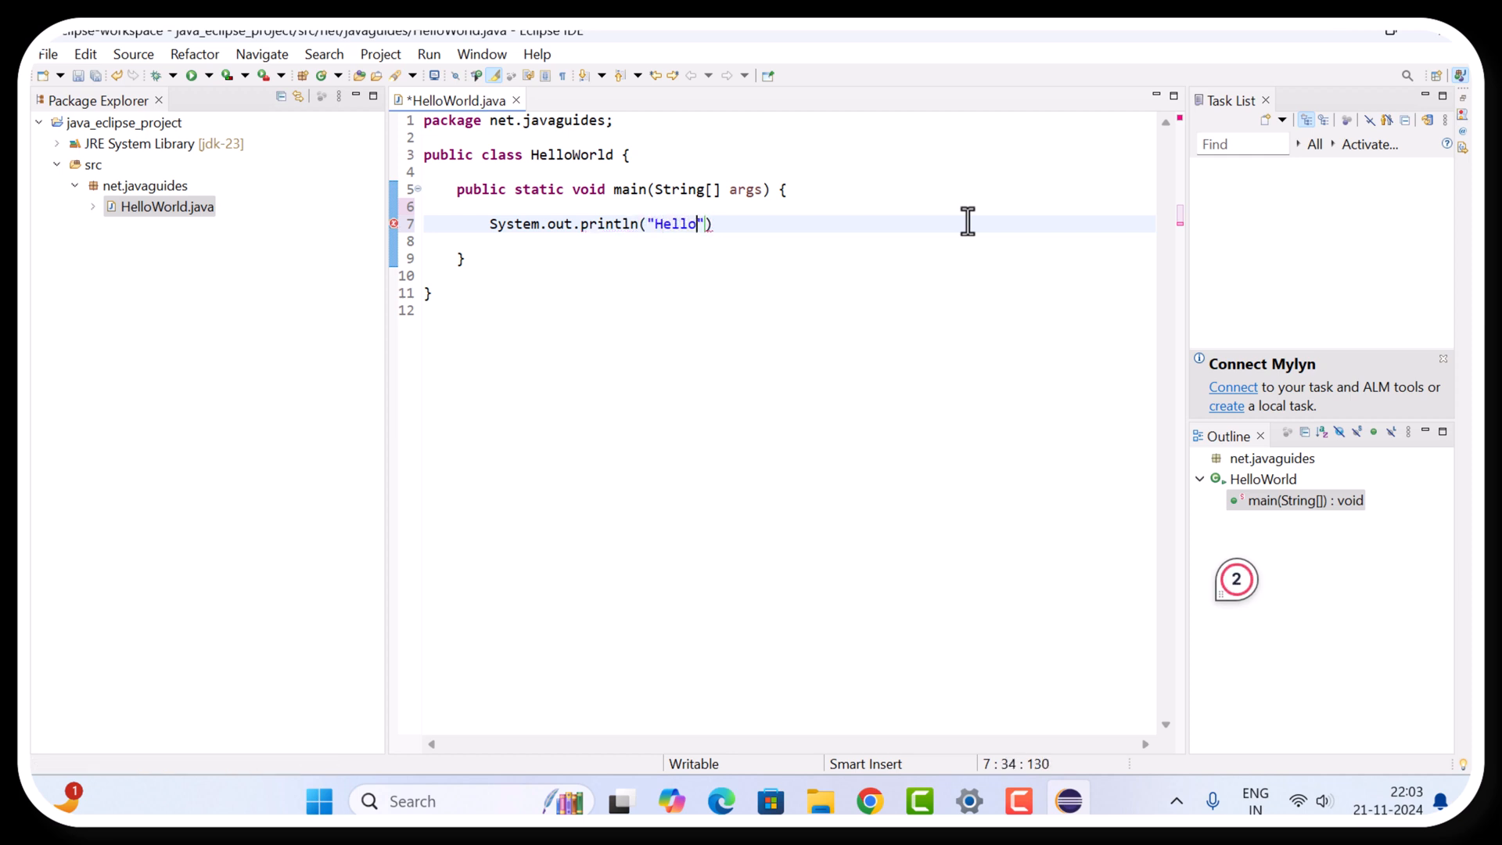
{"action": "type", "text": "ld!\")"}
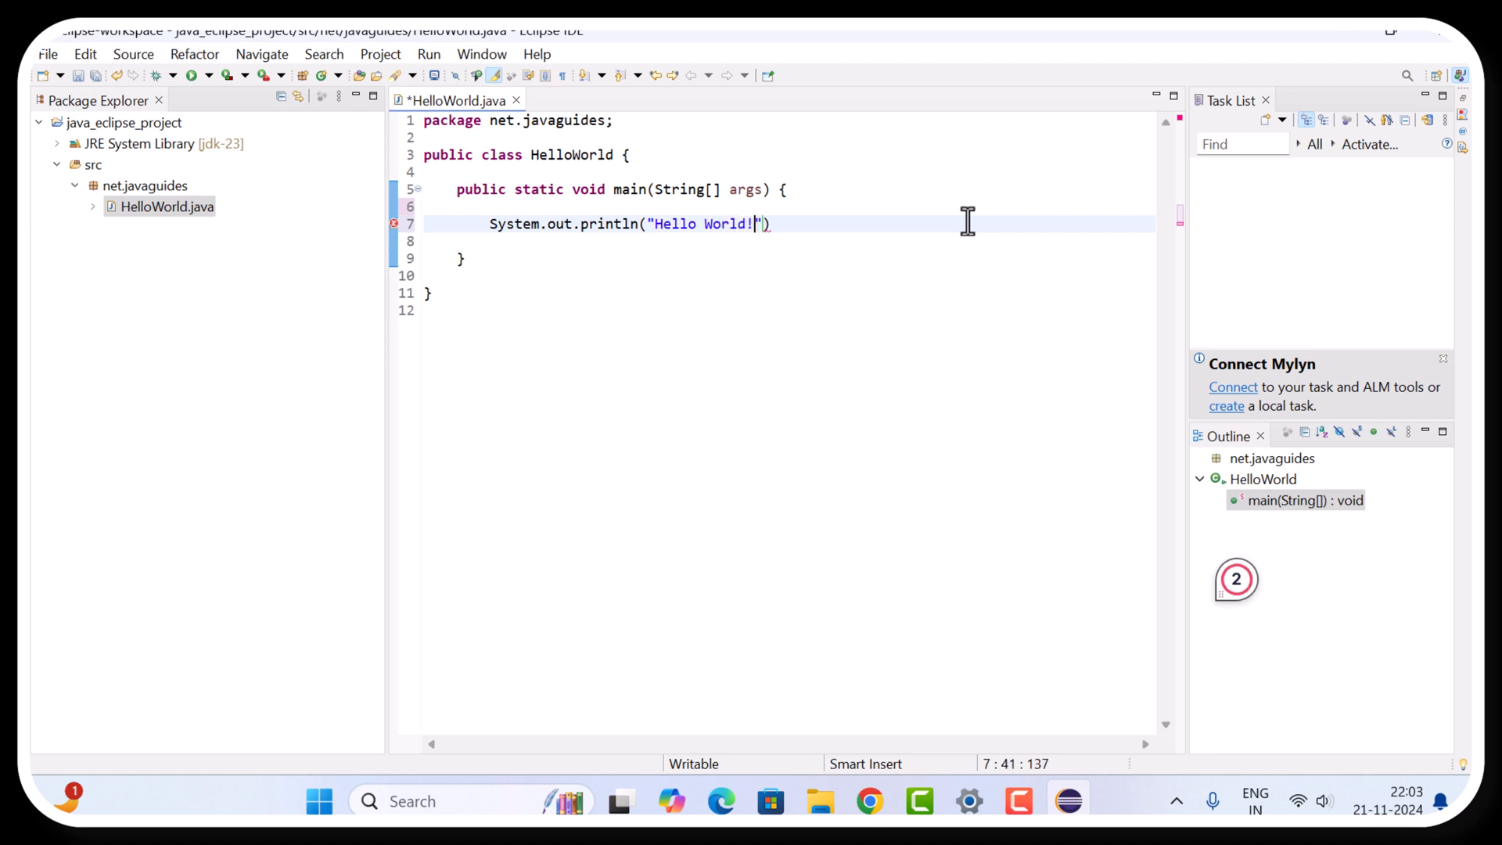
{"action": "type", "text": ";"}
{"action": "key", "text": "ctrl+s"}
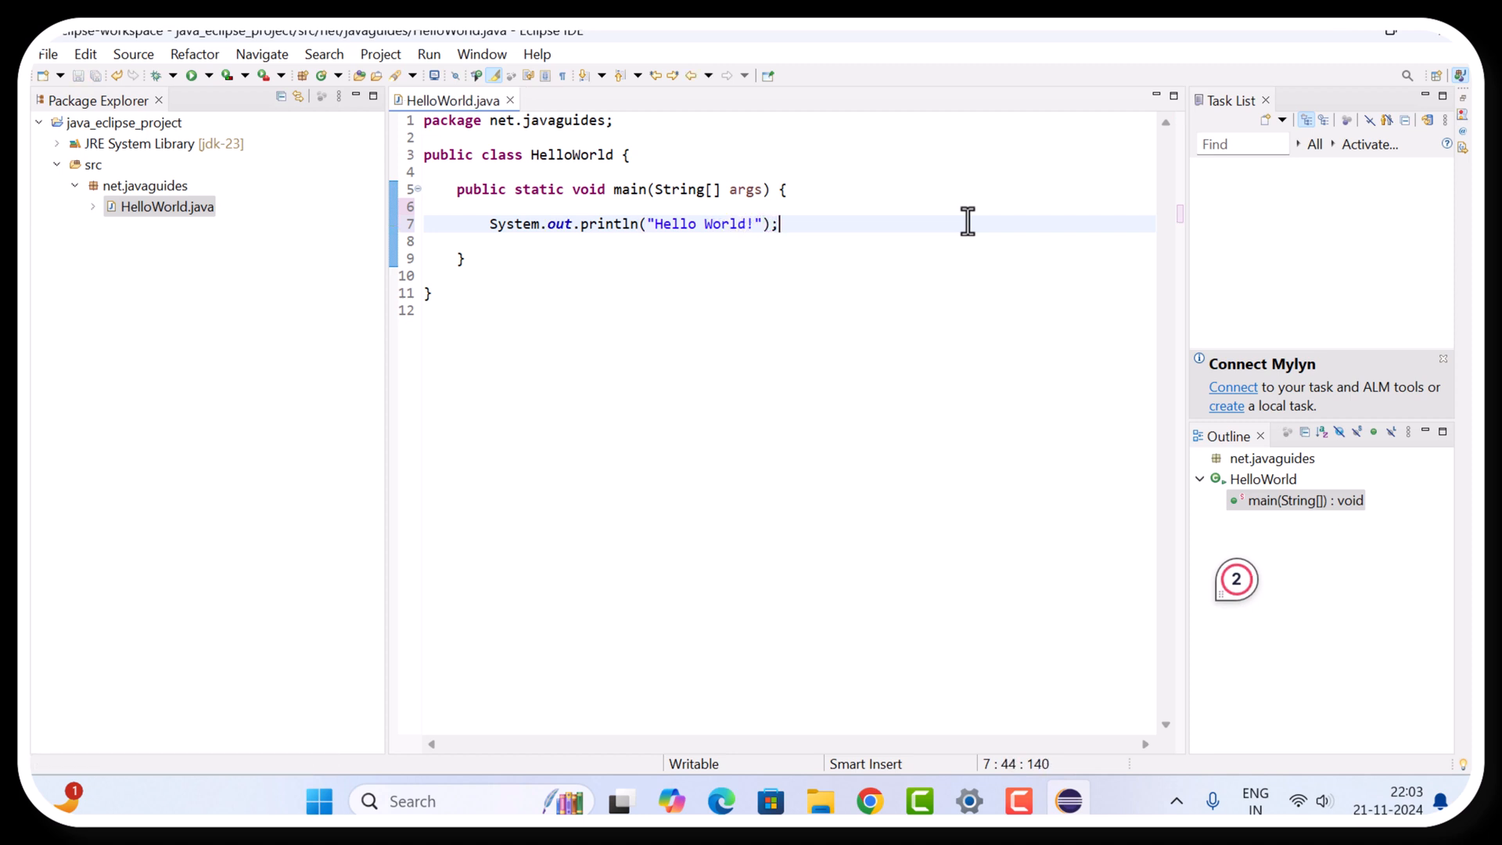
Run HelloWorld.java as a Java Application and highlight its output line in the console
{"action": "right_click", "coordinate": [583, 272]}
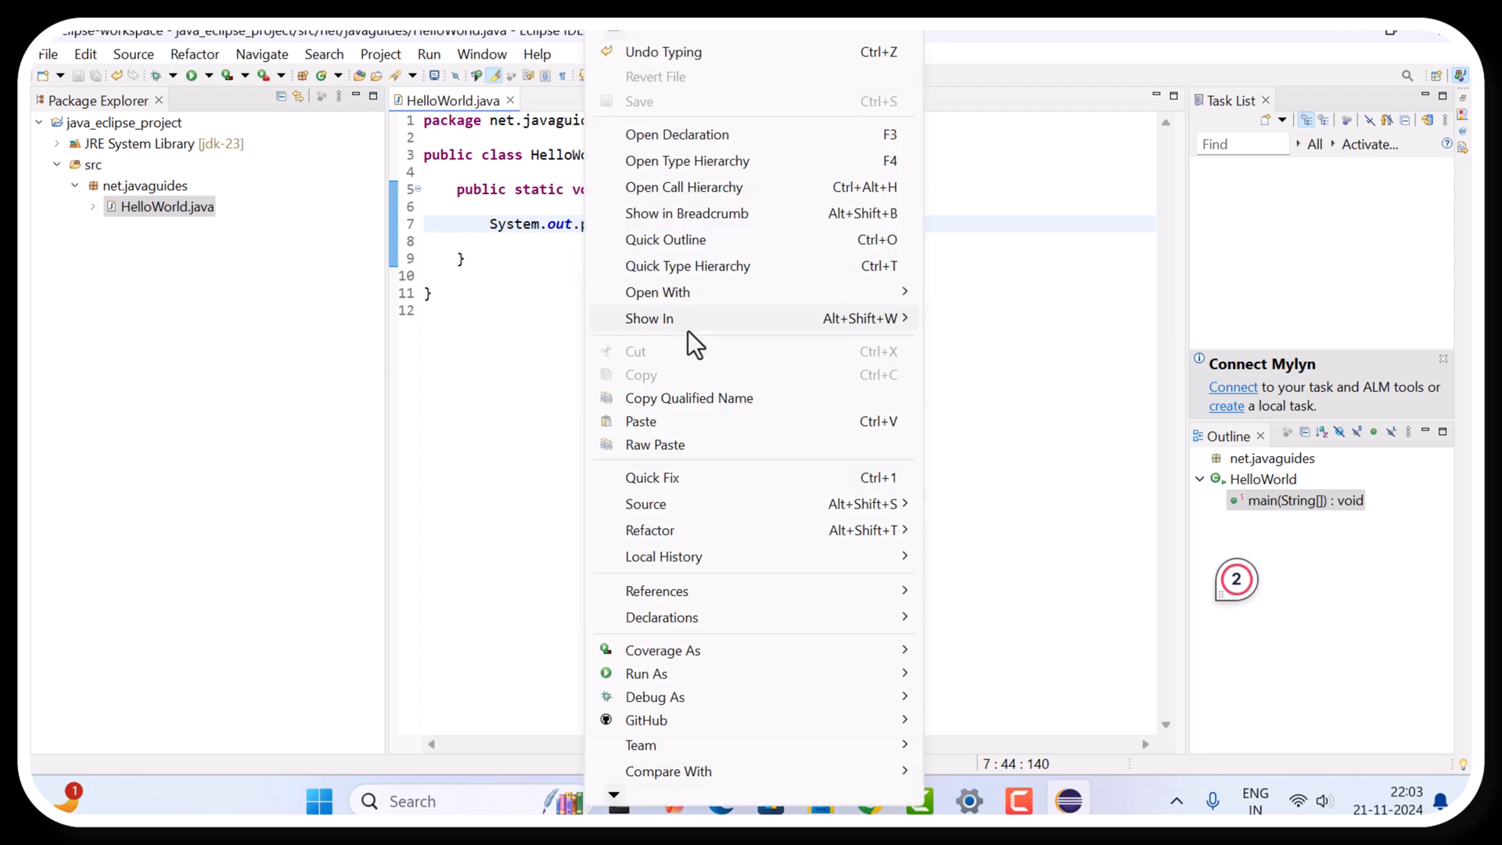
{"action": "mouse_move", "coordinate": [708, 679]}
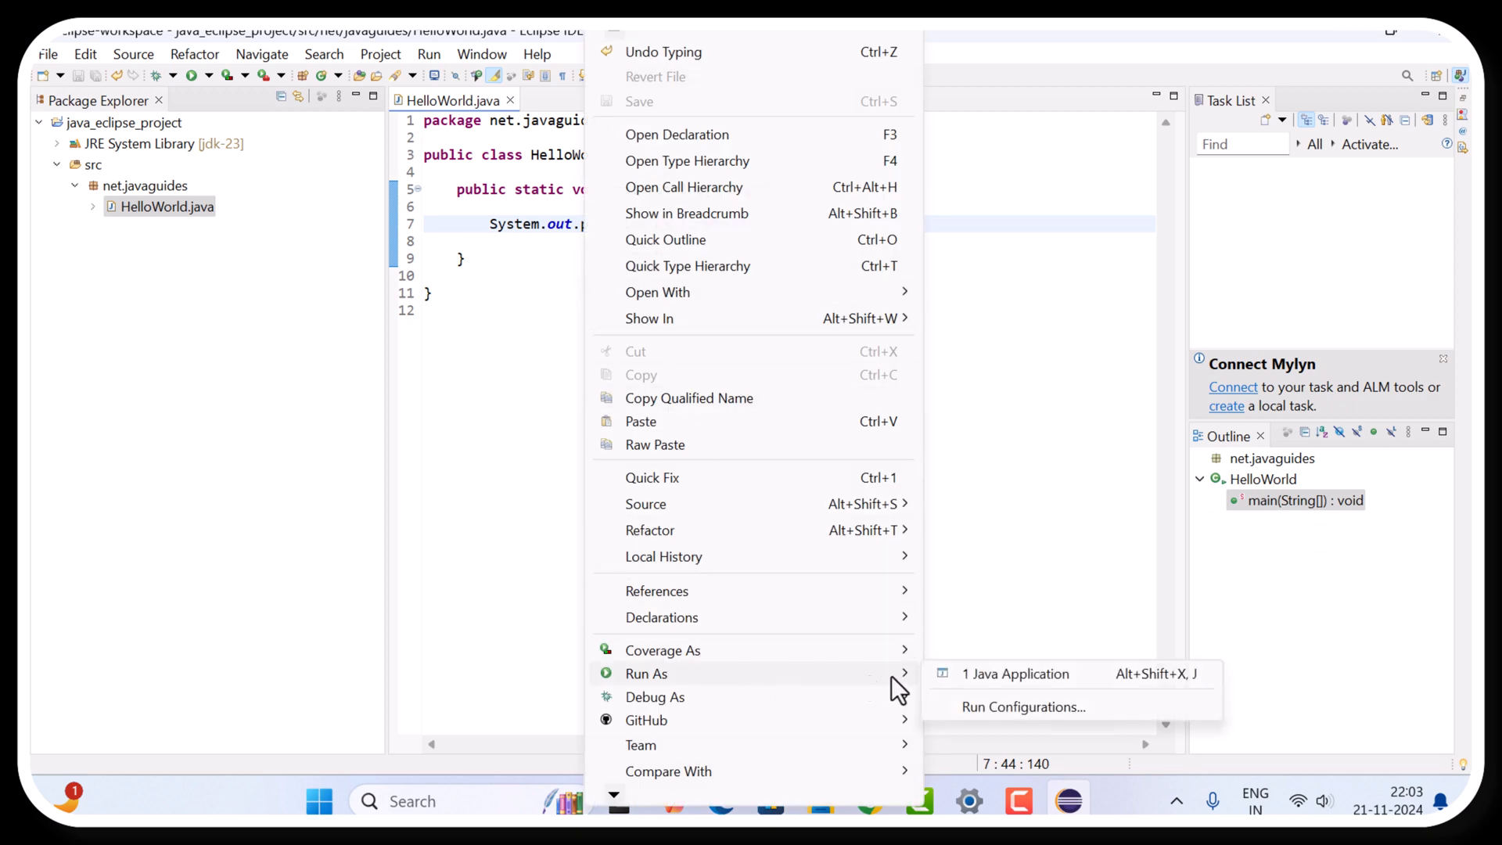
{"action": "left_click", "coordinate": [964, 674]}
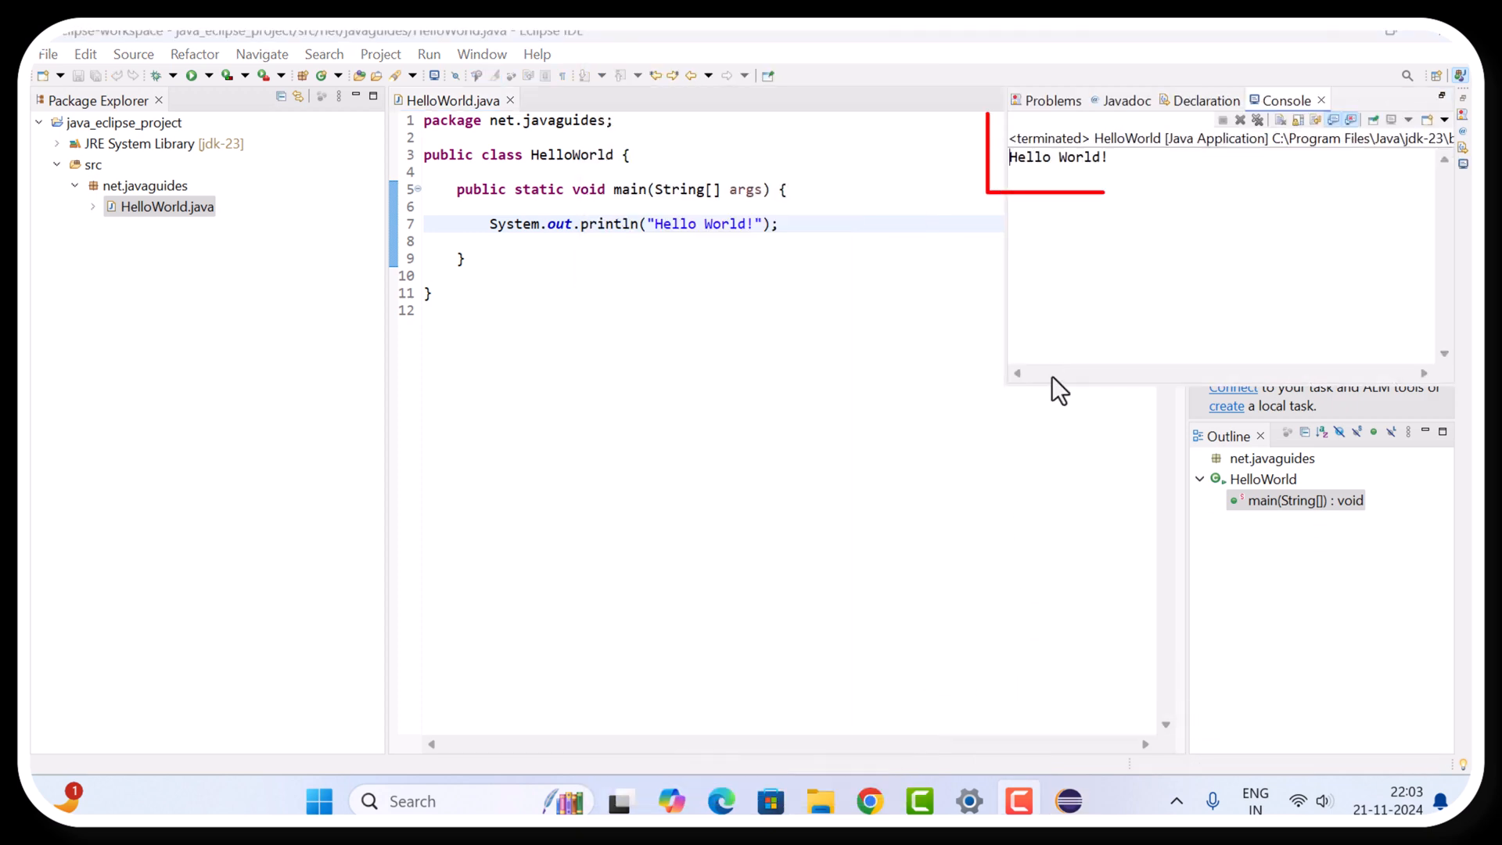
{"action": "mouse_move", "coordinate": [1010, 158]}
{"action": "left_mouse_down"}
{"action": "mouse_move", "coordinate": [1116, 189]}
{"action": "mouse_move", "coordinate": [1008, 157]}
{"action": "left_mouse_up"}
{"action": "left_click", "coordinate": [1117, 185]}
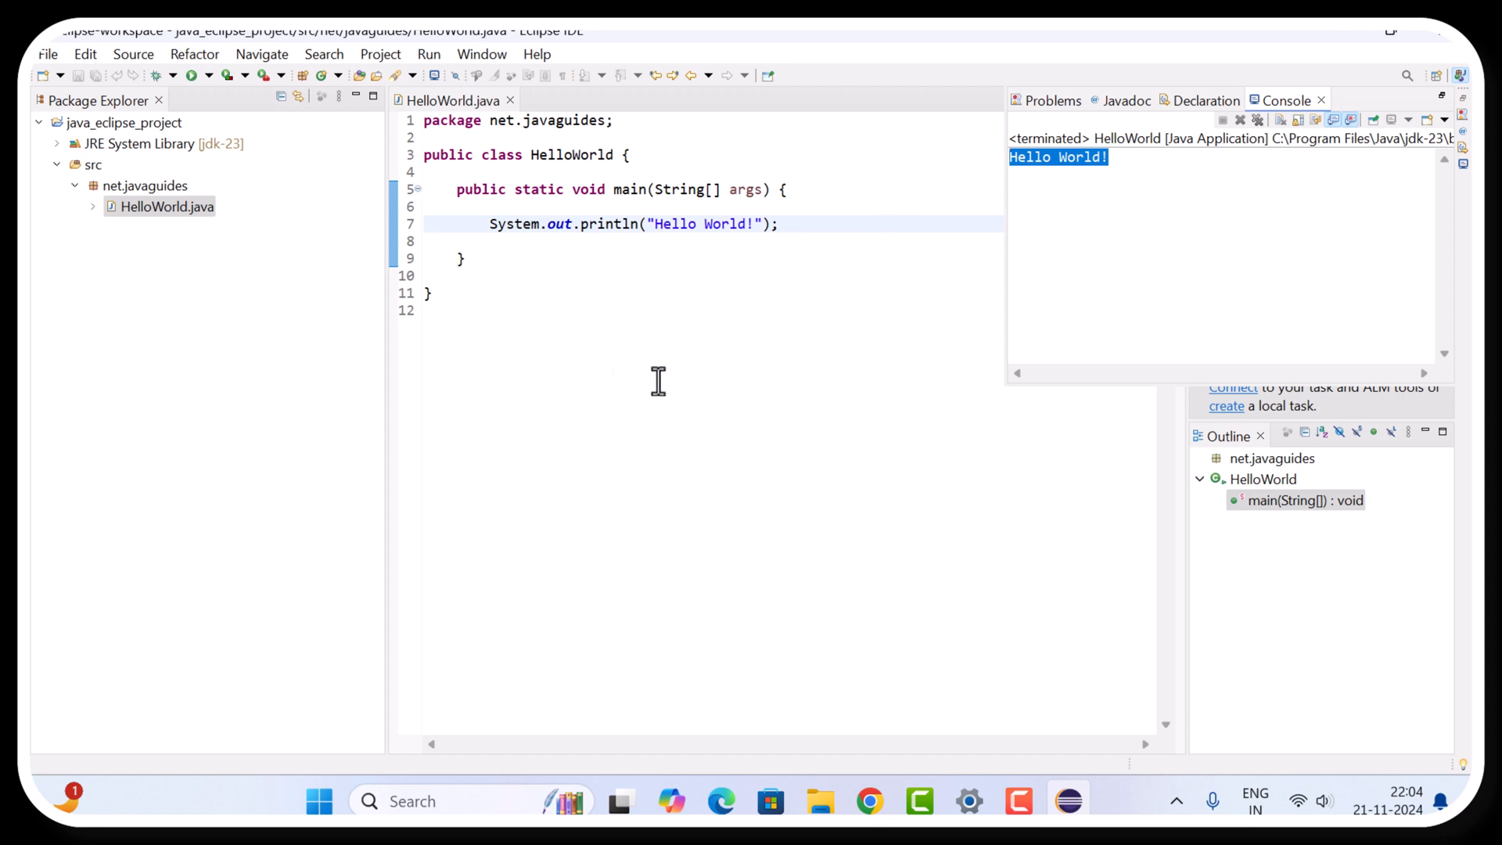